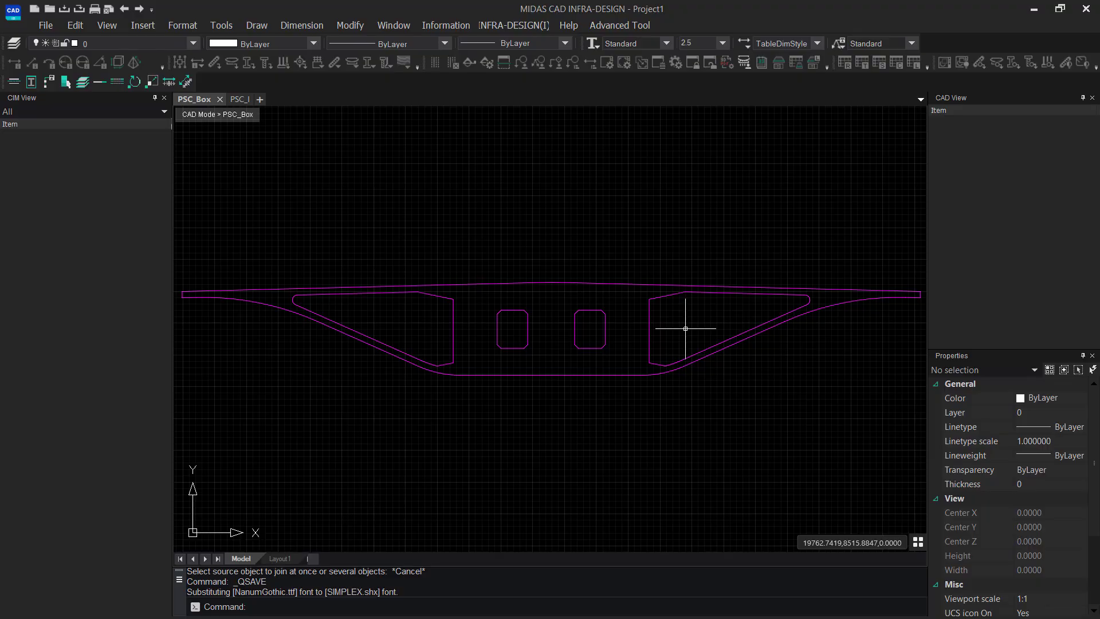
View the PSC_I girder drawing and return to the PSC_Box drawing.
left_click(240, 99)
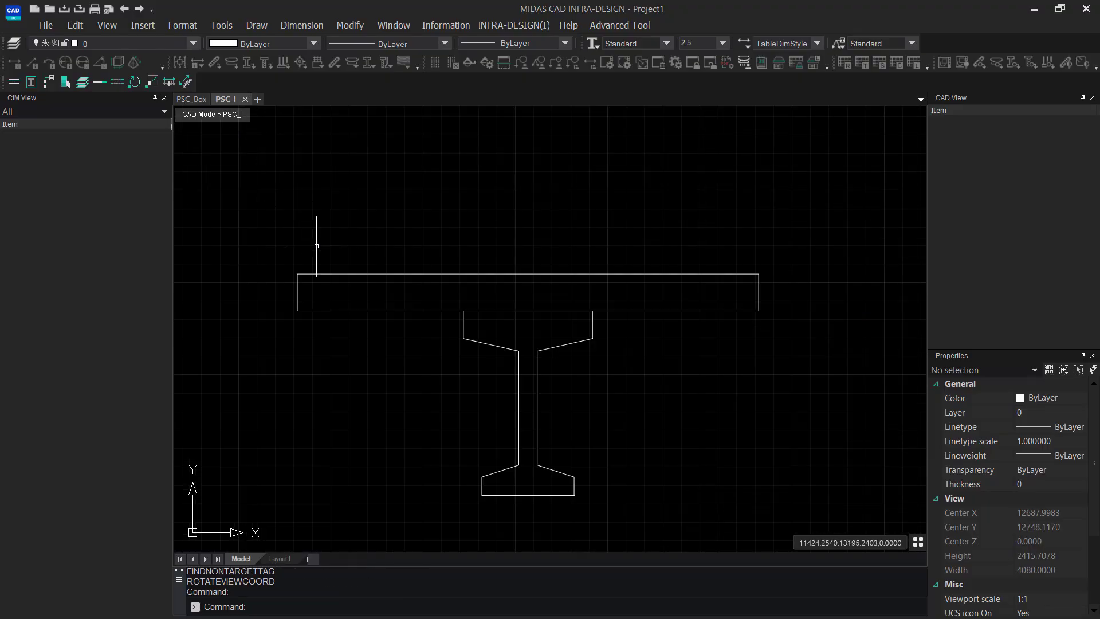
middle_click_drag(319, 249, 320, 204)
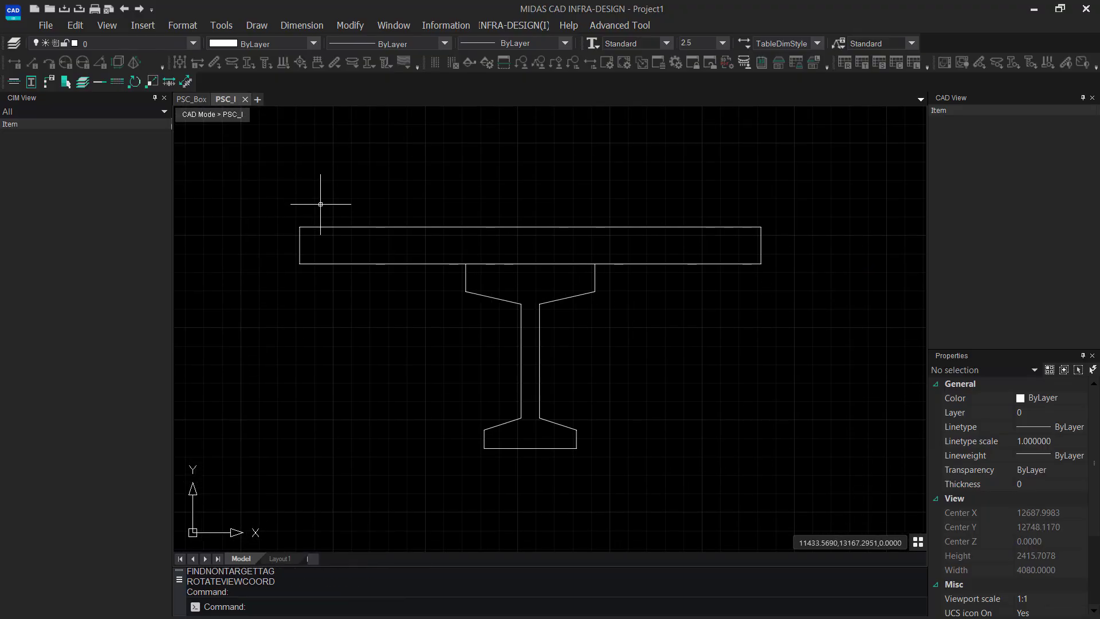
left_click(192, 99)
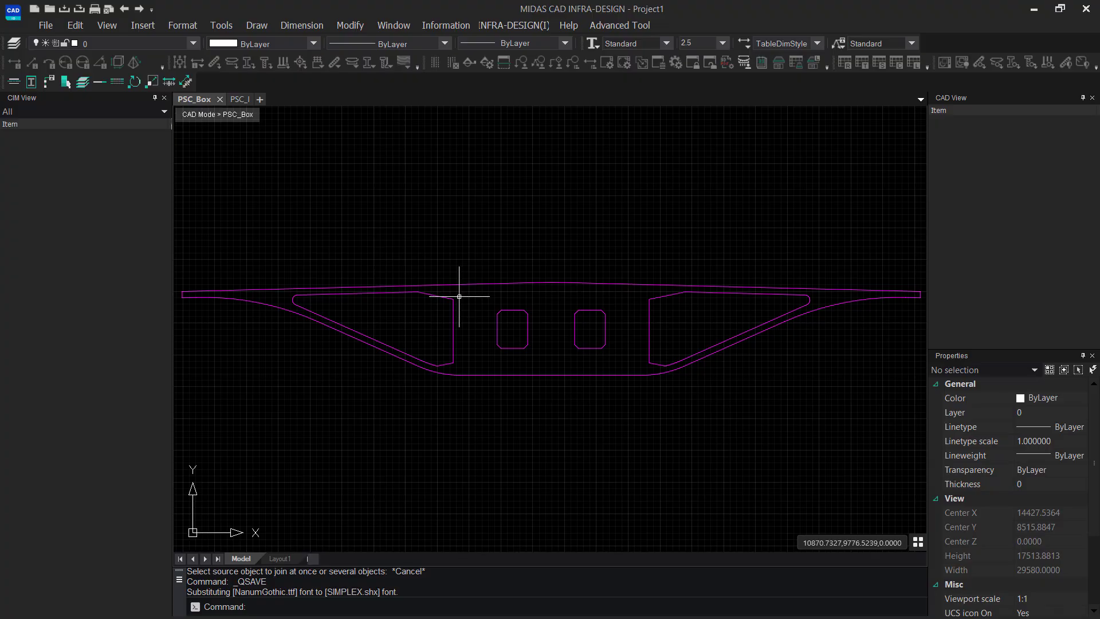
Inspect the box section's inner void outlines by selecting them one by one, and clear the selection.
left_click(449, 325)
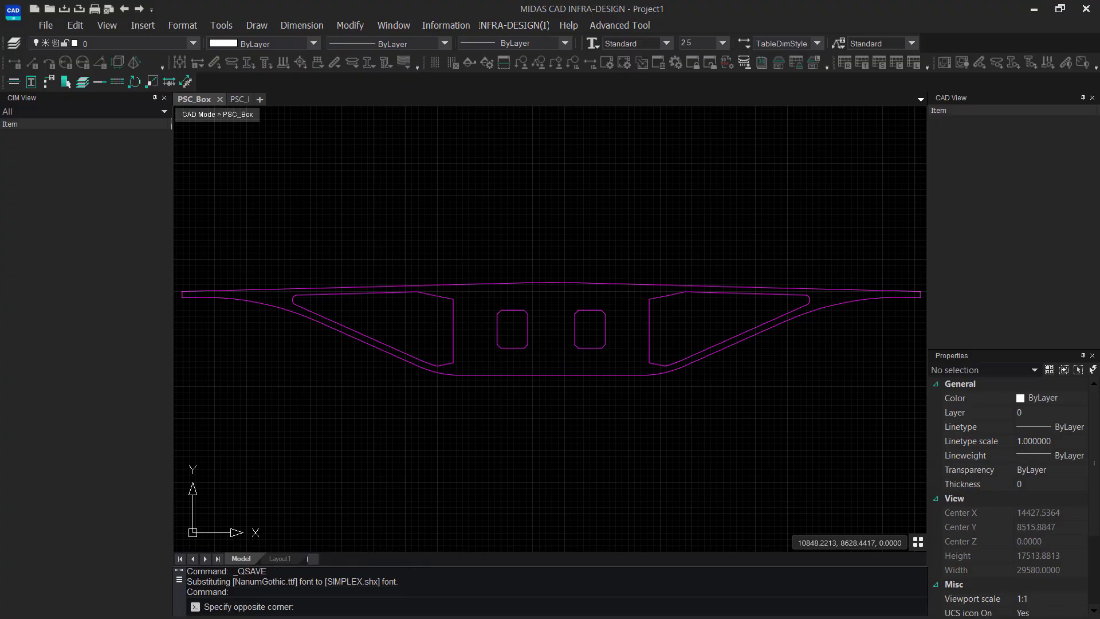
left_click(450, 327)
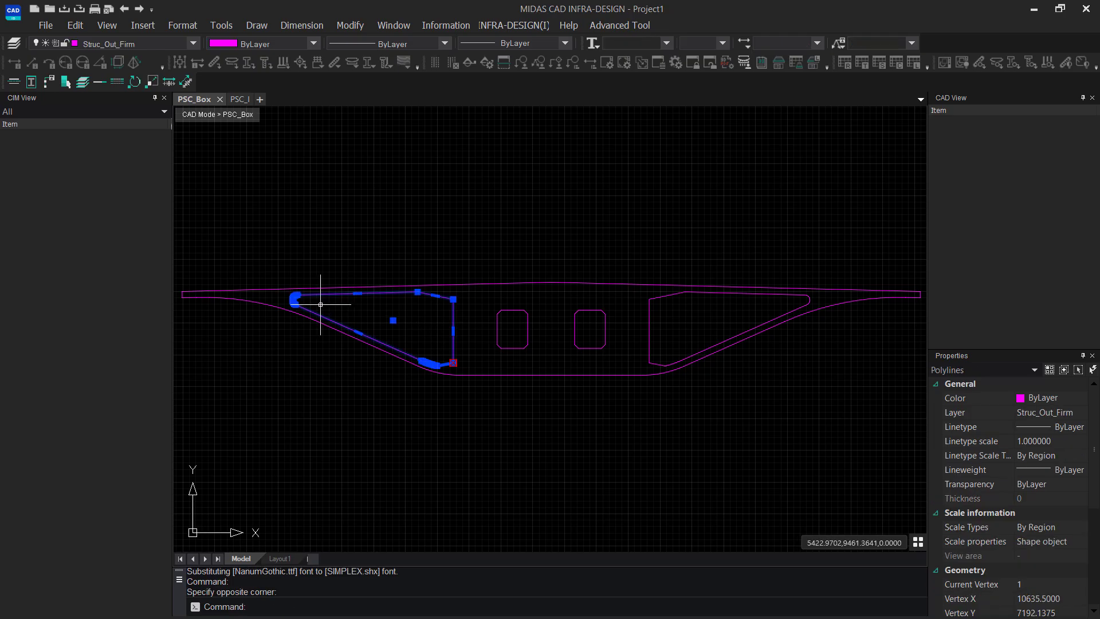
left_click(531, 304)
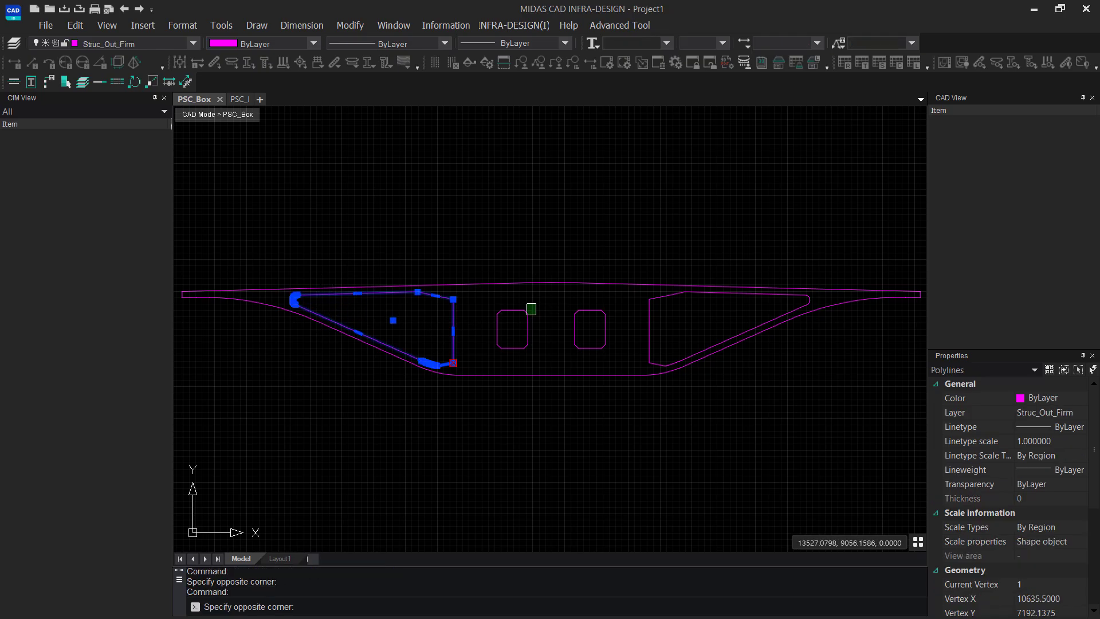
left_click(524, 313)
left_click(600, 317)
left_click(608, 313)
left_click(679, 309)
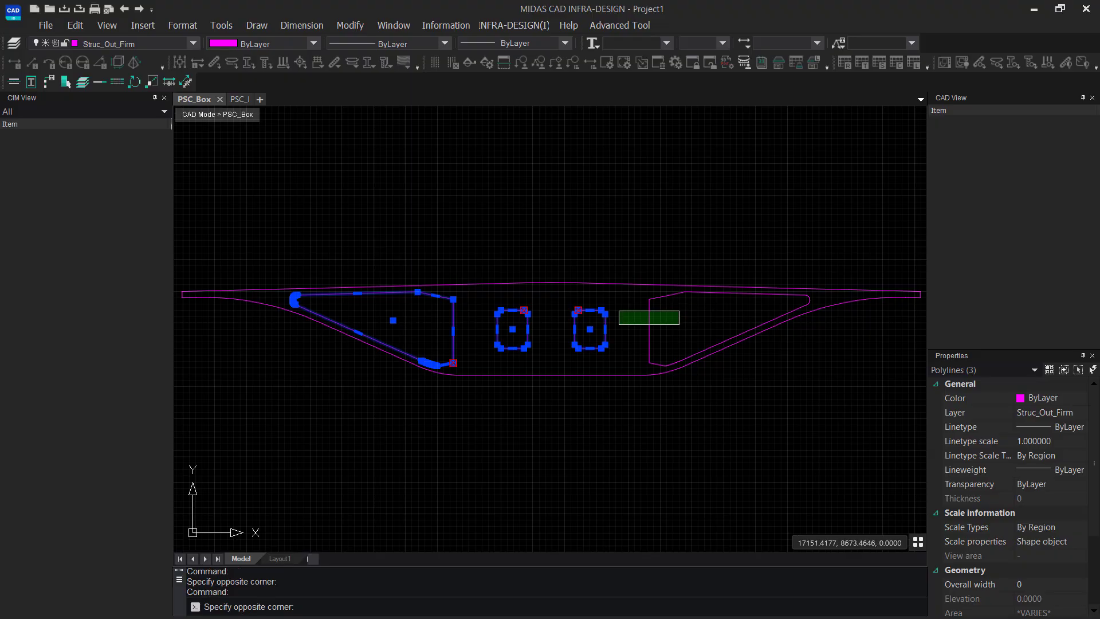
left_click(619, 326)
key("Escape")
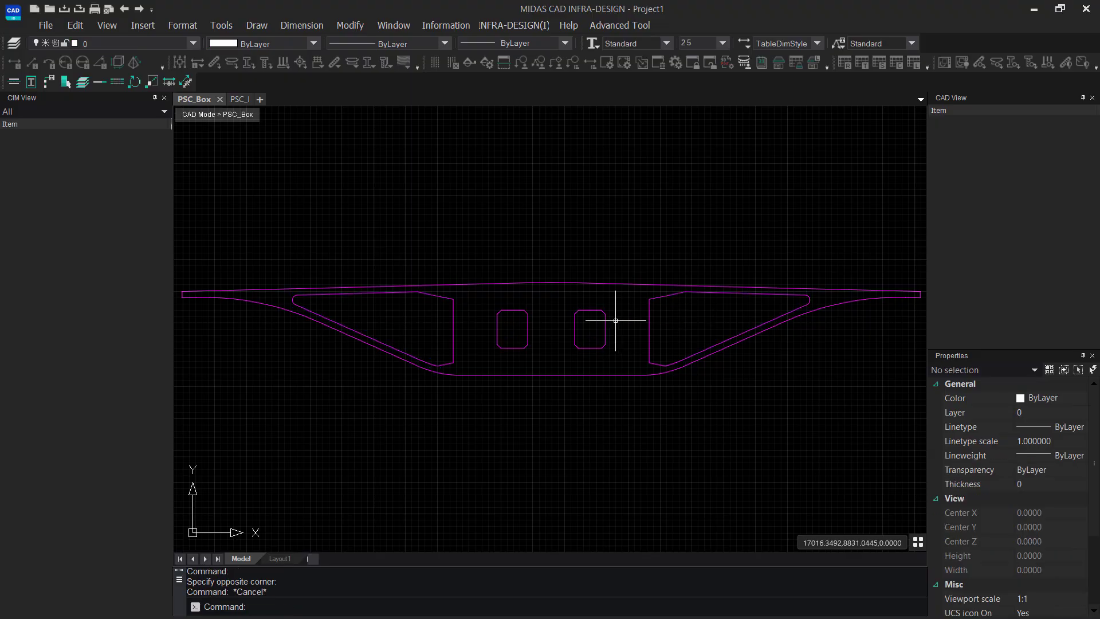
Explode all polylines of the complete PSC box section.
scroll(615, 321, "down", 2)
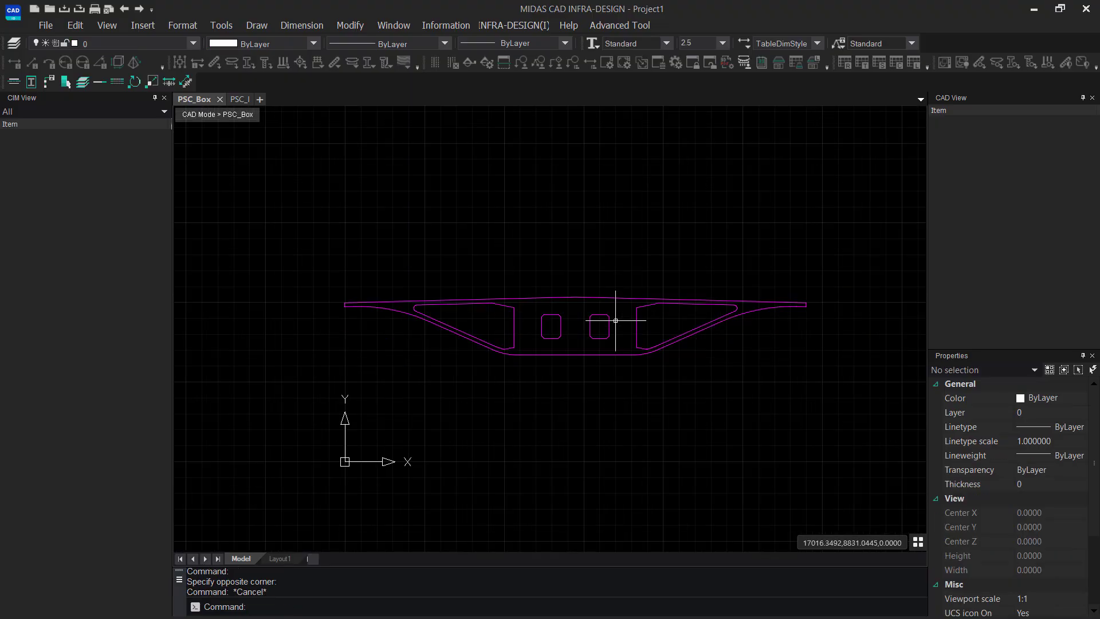
left_click(840, 263)
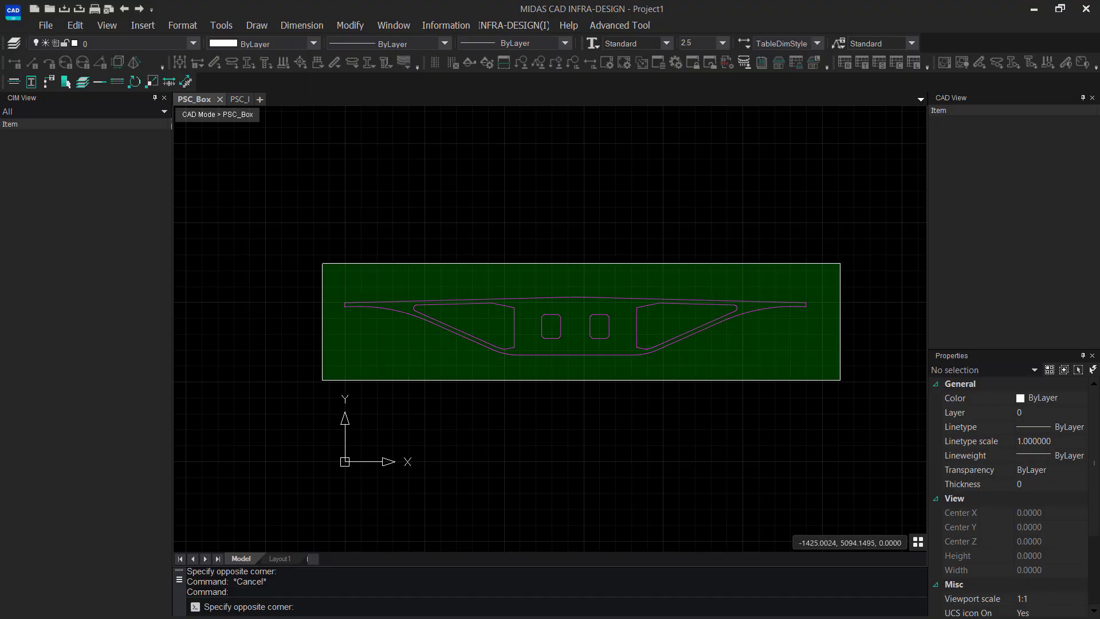
left_click(321, 380)
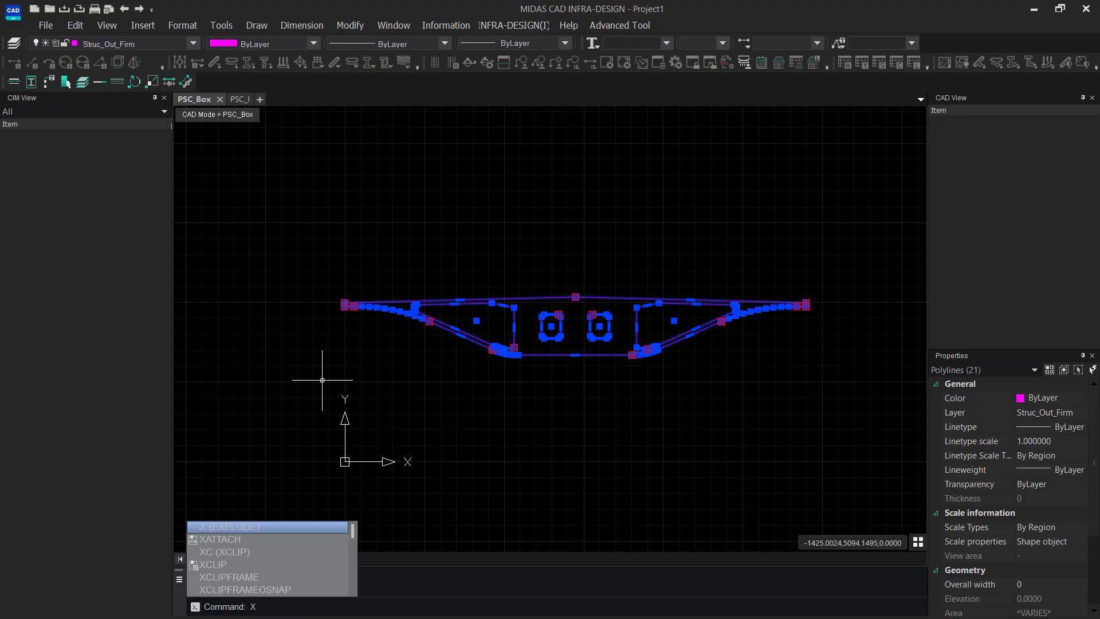
key("Return")
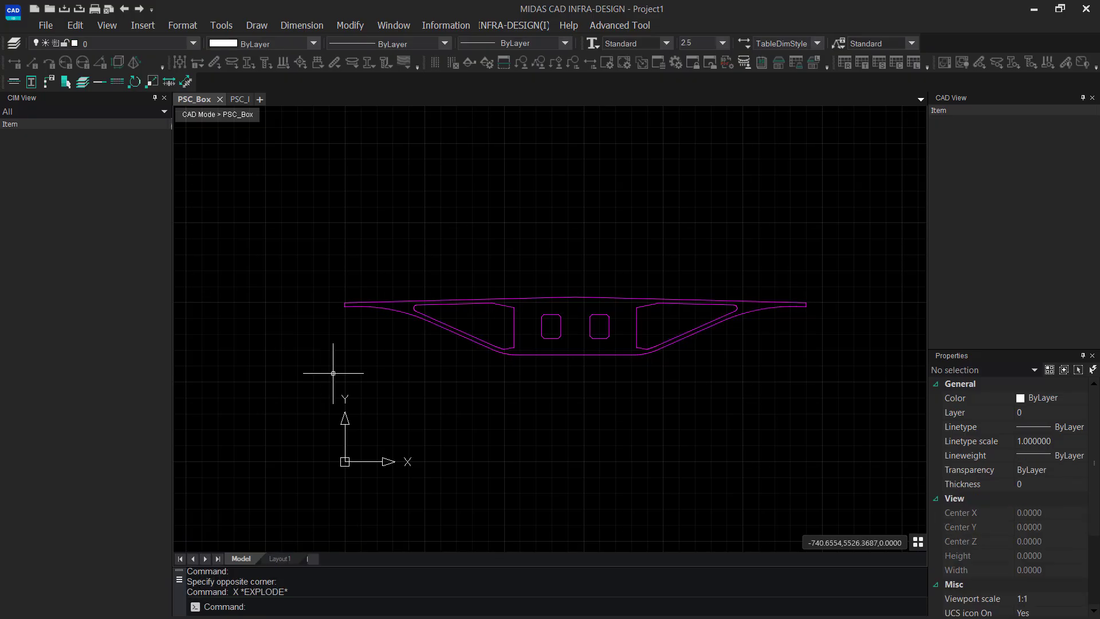
Check the exploded geometry by selecting the vertical edge of the left void, and clear the selection.
scroll(495, 310, "up", 6)
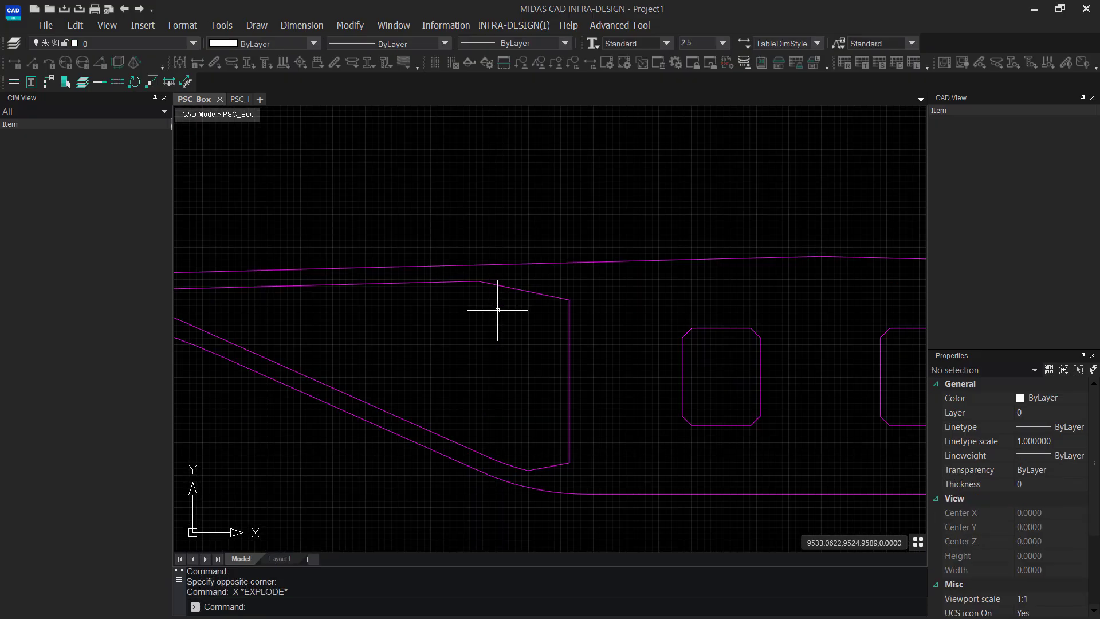
left_click(589, 307)
left_click(560, 321)
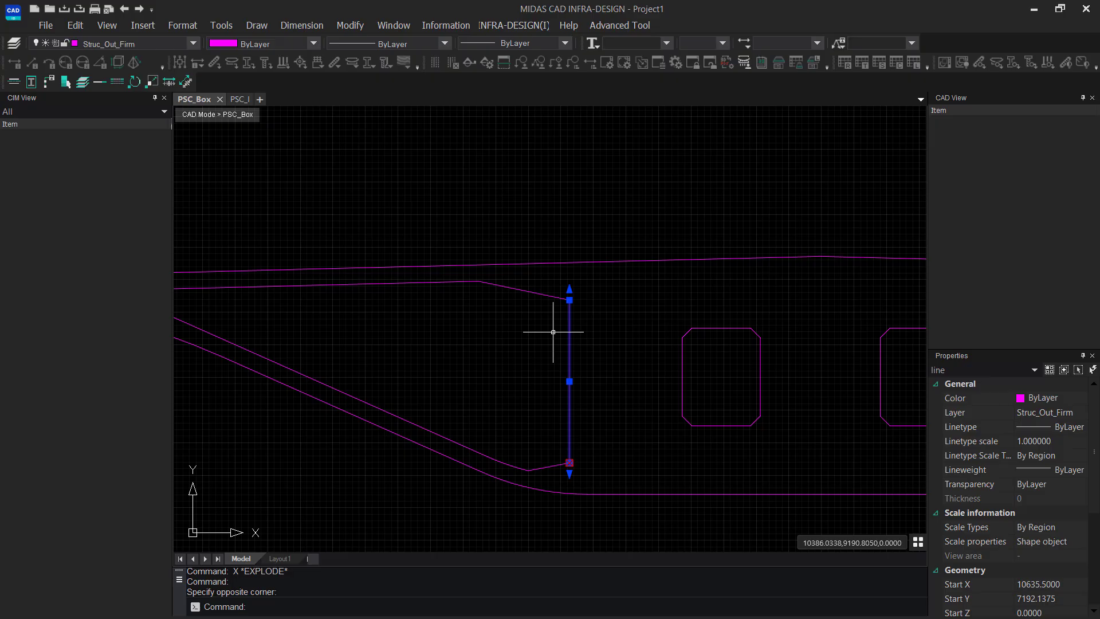
key("Escape")
scroll(562, 314, "down", 6)
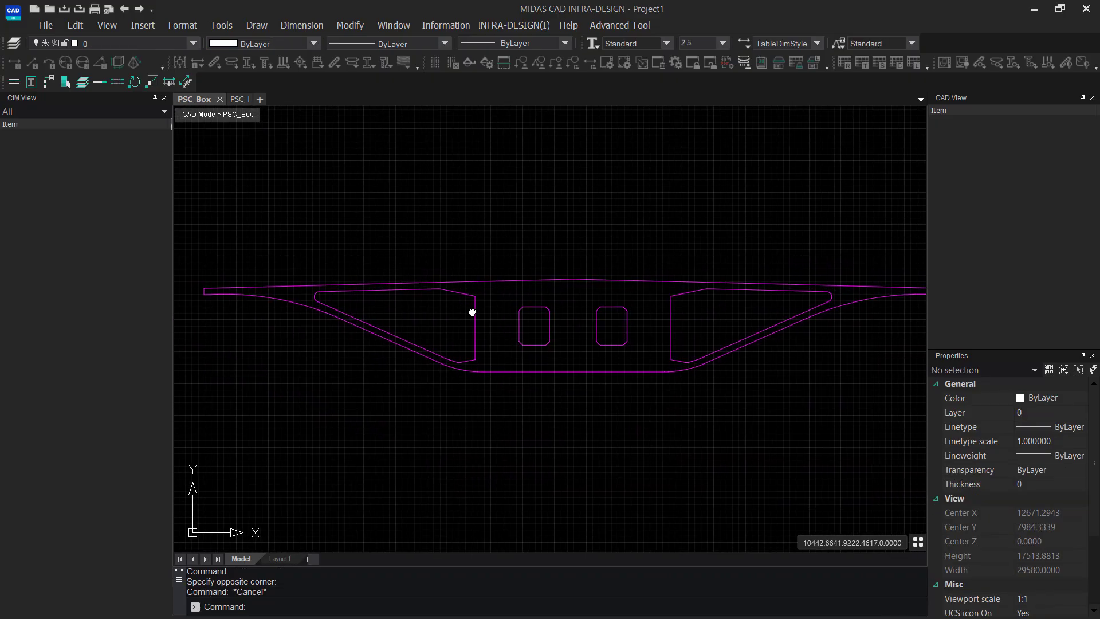
mouse_move(471, 312)
middle_mouse_down()
mouse_move(456, 315)
mouse_move(450, 296)
middle_mouse_up()
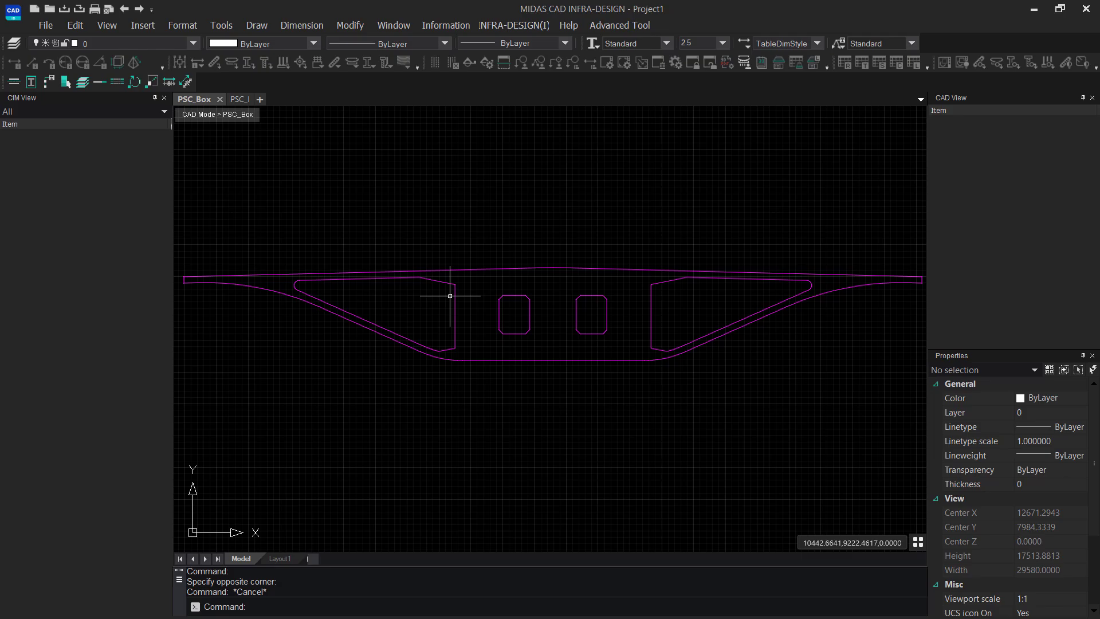
Run the SPC section property command, add a new section, and choose the entire box section as the objects to break at intersections.
type("sPC")
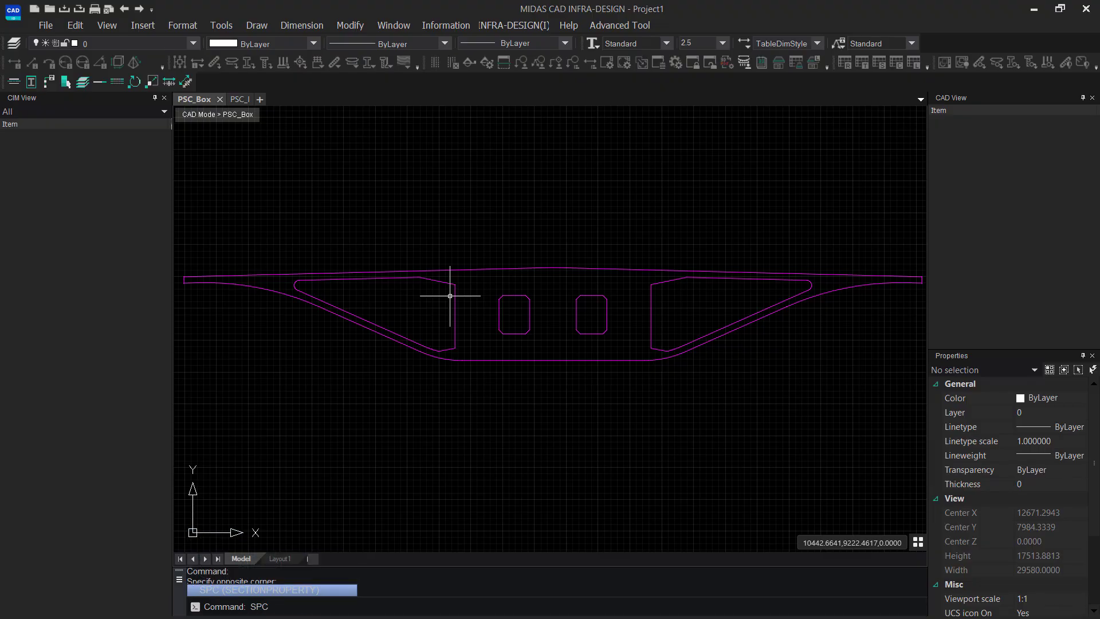
key("Return")
left_click_drag(688, 14, 530, 202)
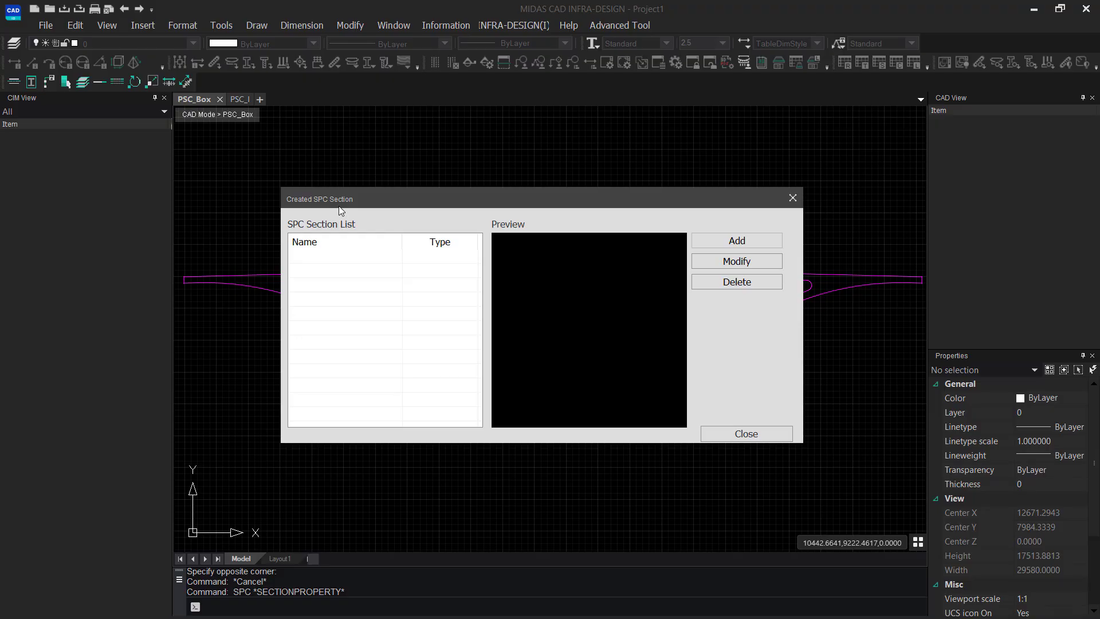
left_click(743, 243)
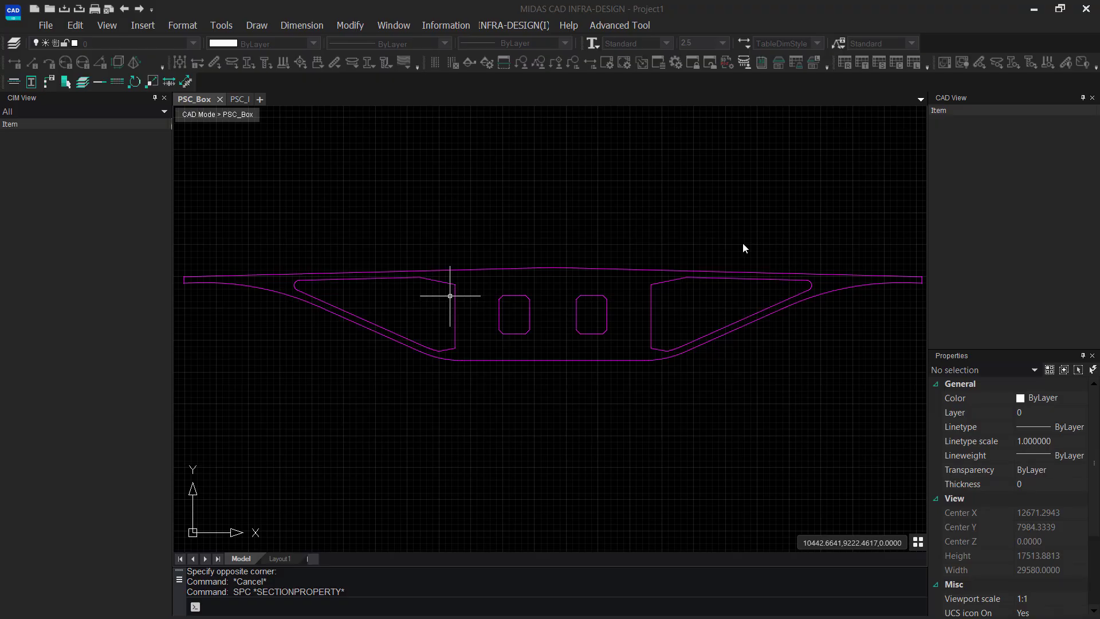
left_click(887, 211)
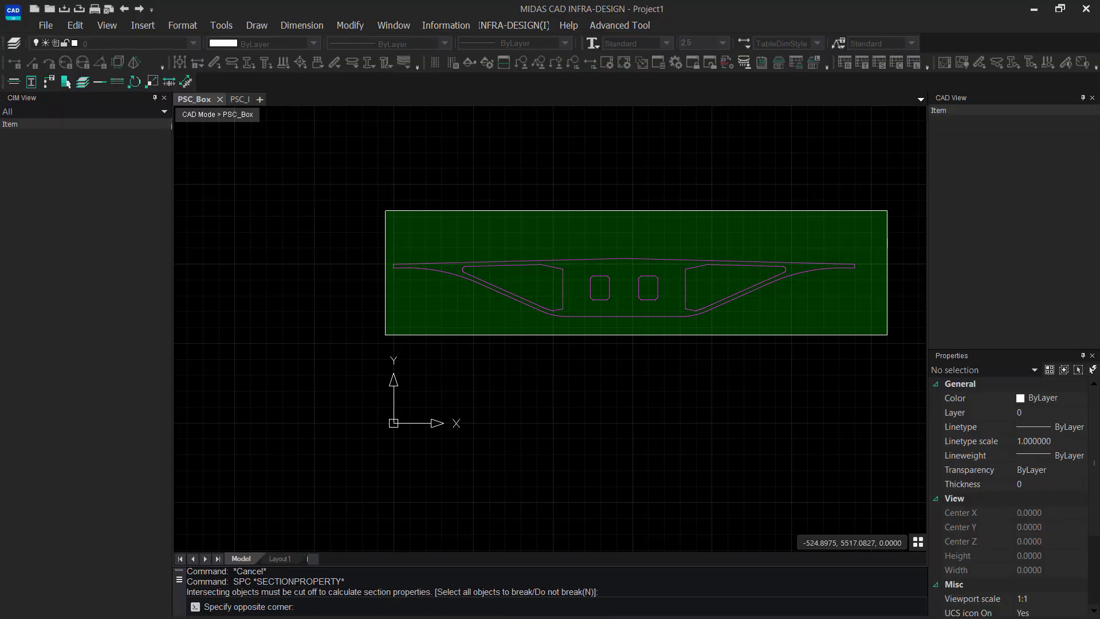
left_click(384, 334)
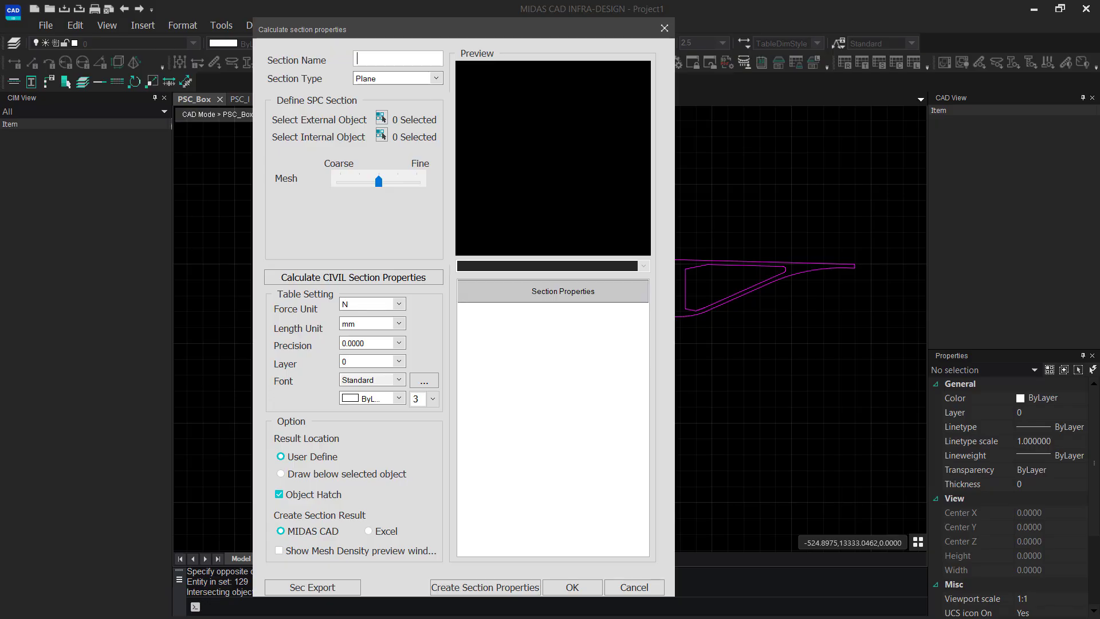
Name the new section PSC Box Diaphragm.
left_click(394, 57)
type("PSC Box")
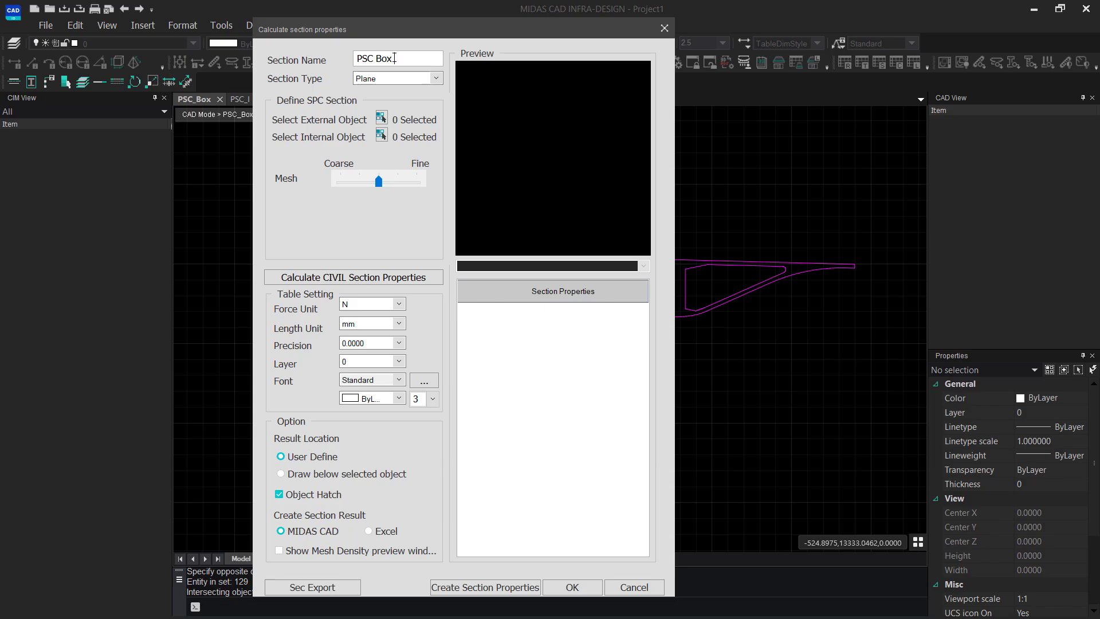
type(" Diaphragm")
Define the section's external boundary by selecting all objects of the box section.
left_click(382, 122)
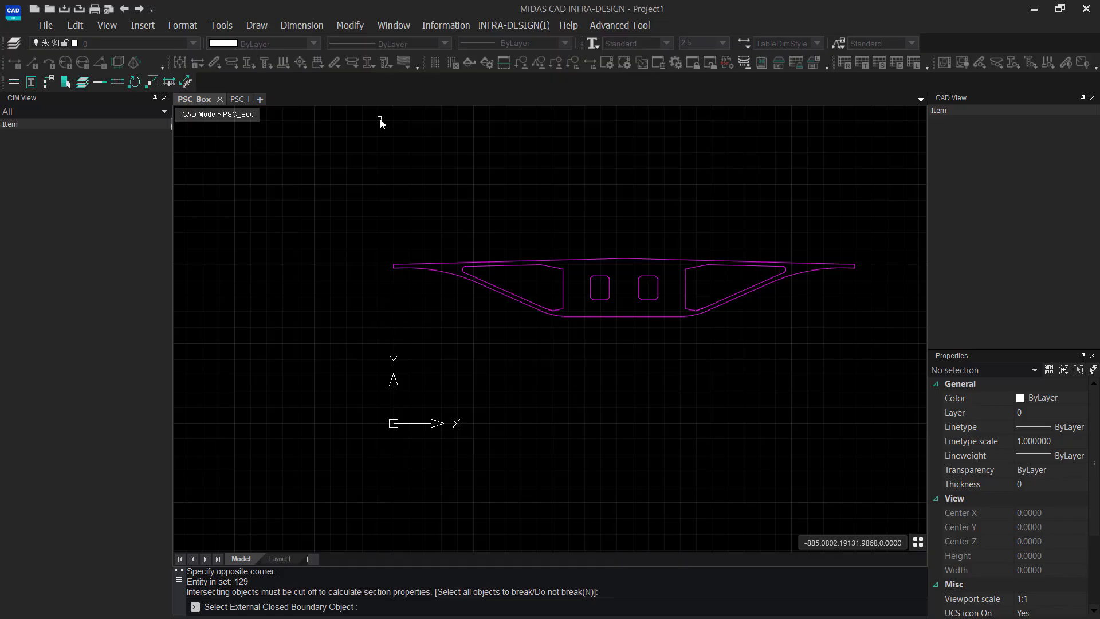
left_click(882, 238)
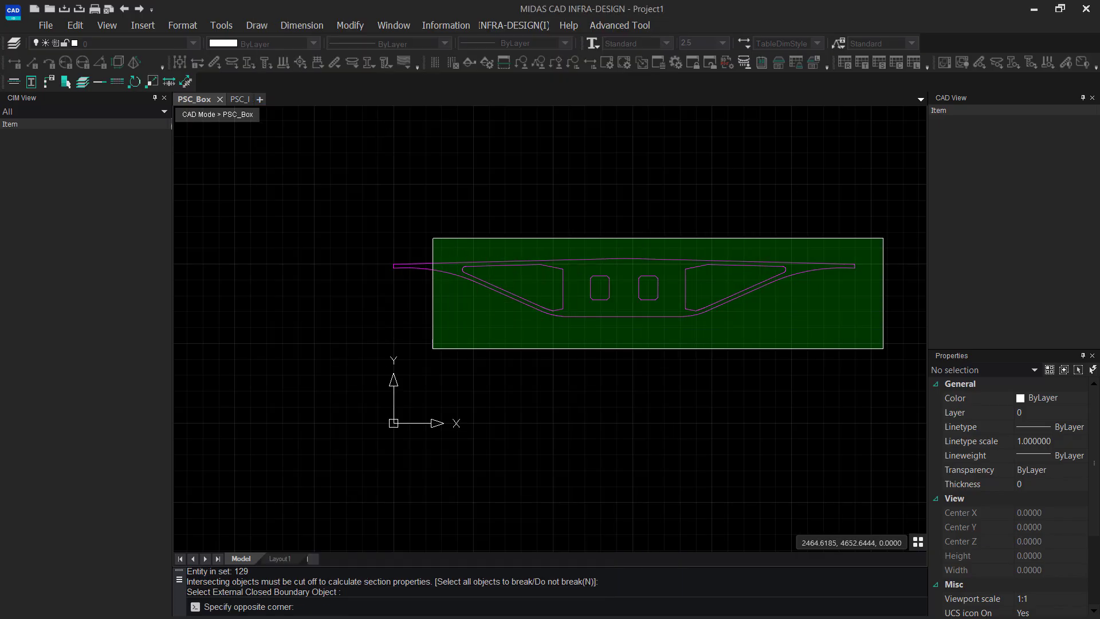
left_click(362, 354)
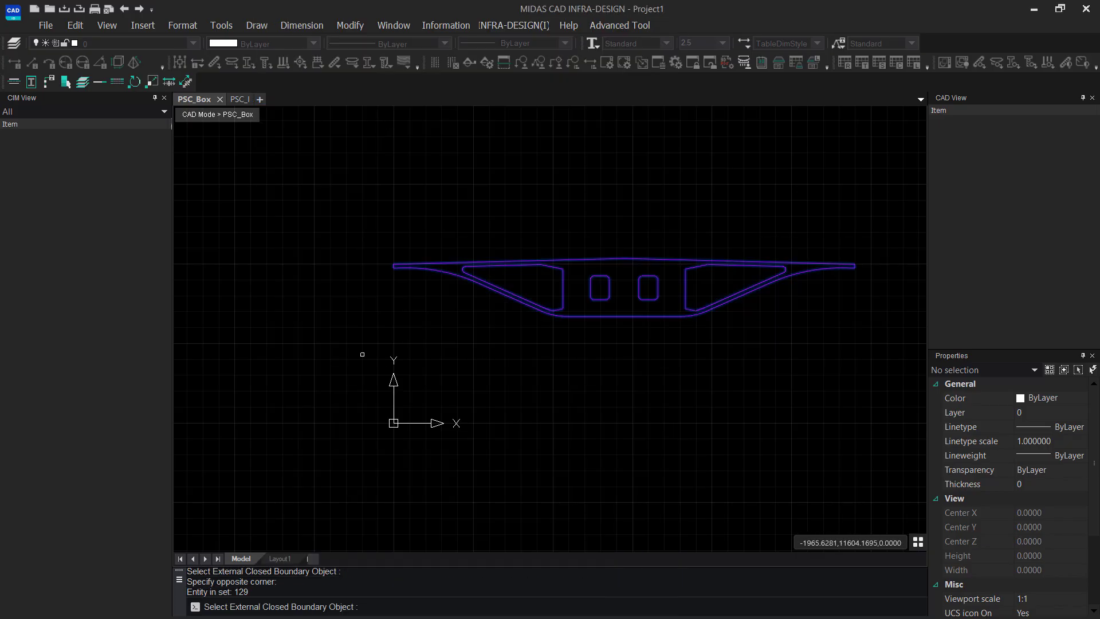
key("Return")
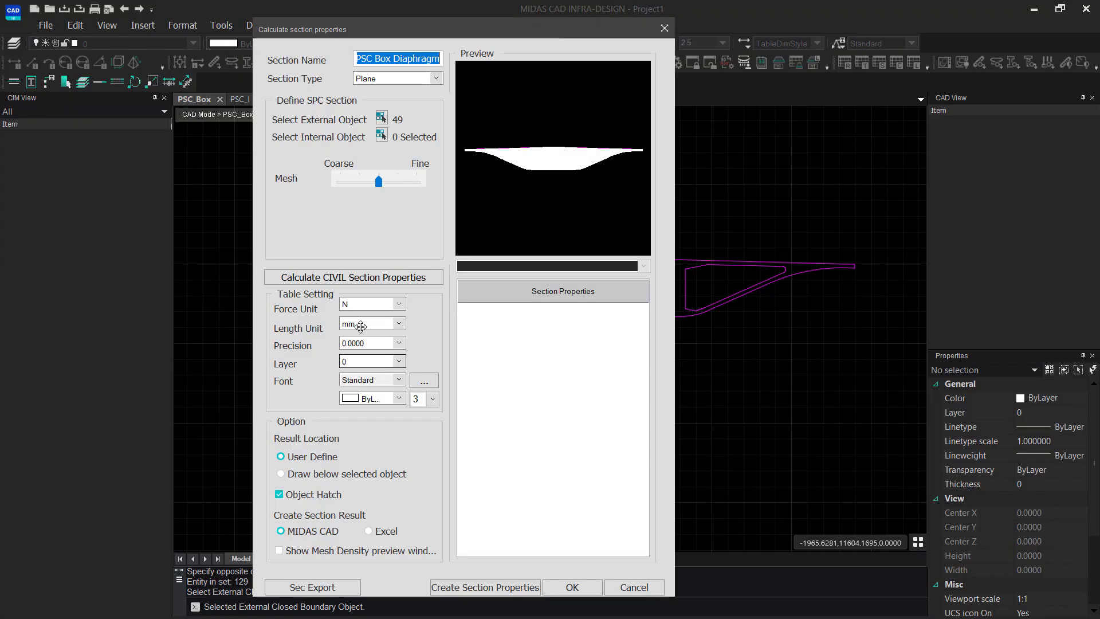
Define the left trapezoidal void as an internal boundary by selecting all of its outline segments.
left_click(381, 136)
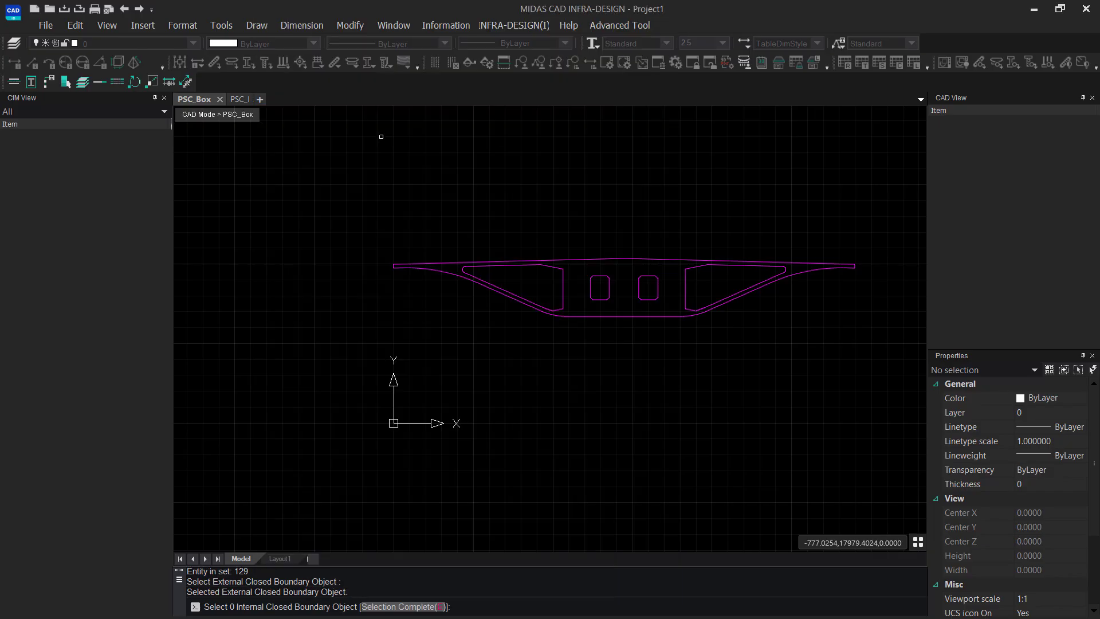
scroll(548, 261, "up", 5)
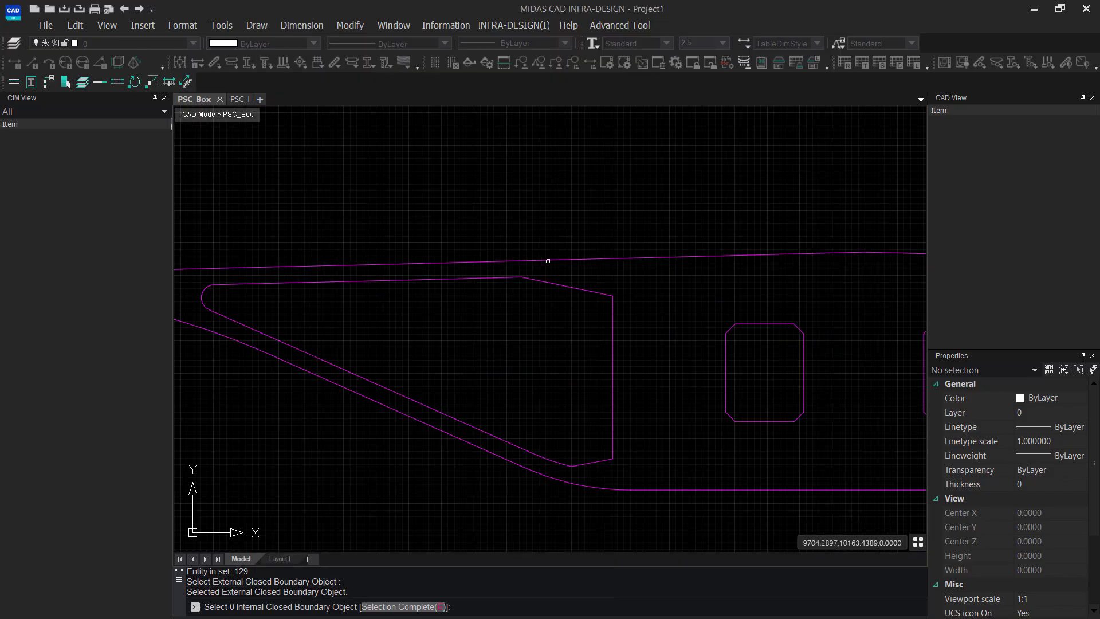
left_click(622, 275)
left_click(573, 372)
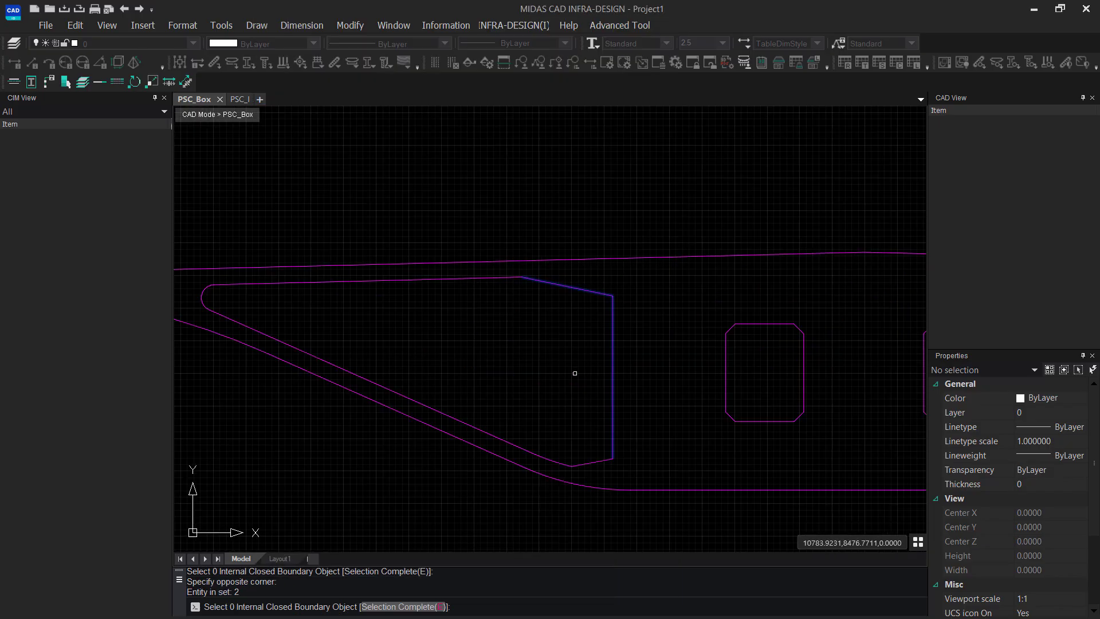
left_click(626, 441)
left_click(560, 474)
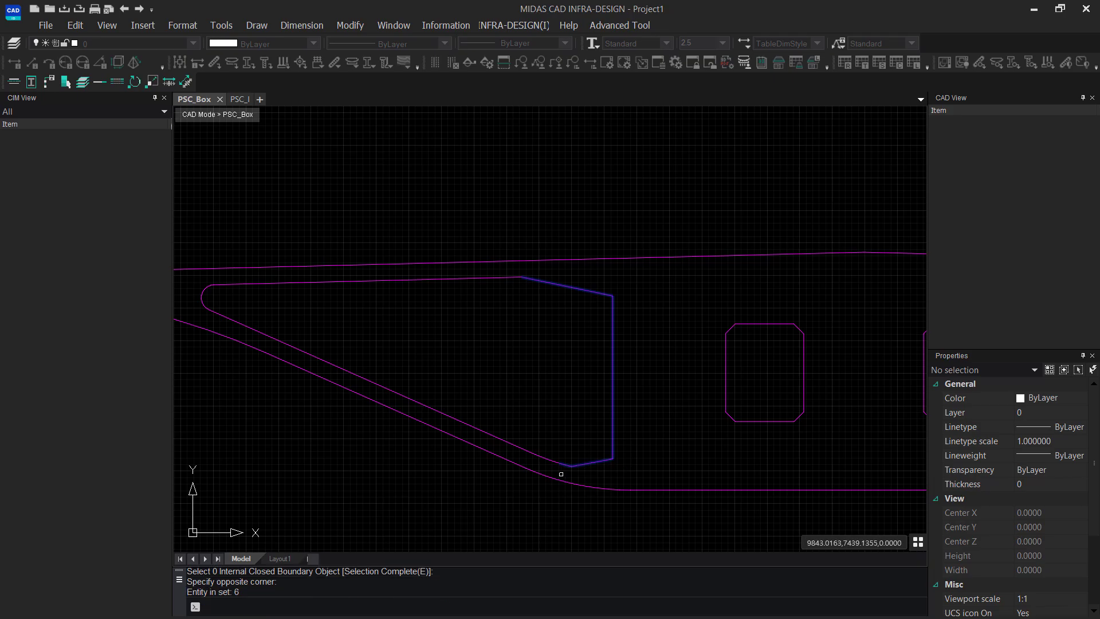
left_click(530, 271)
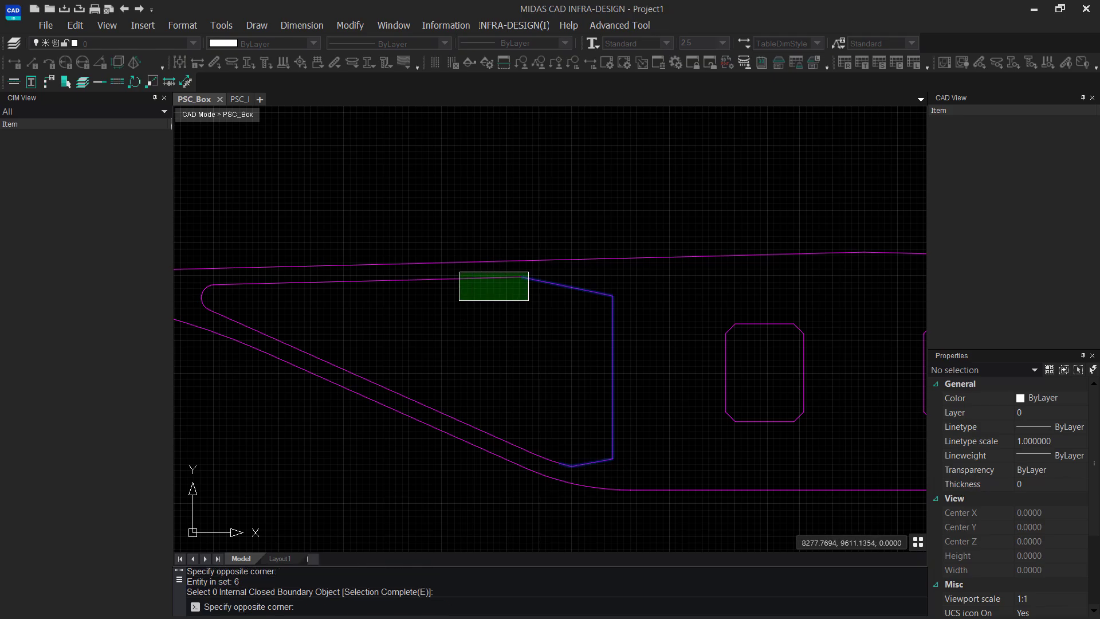
left_click(427, 300)
left_click(213, 286)
left_click(185, 315)
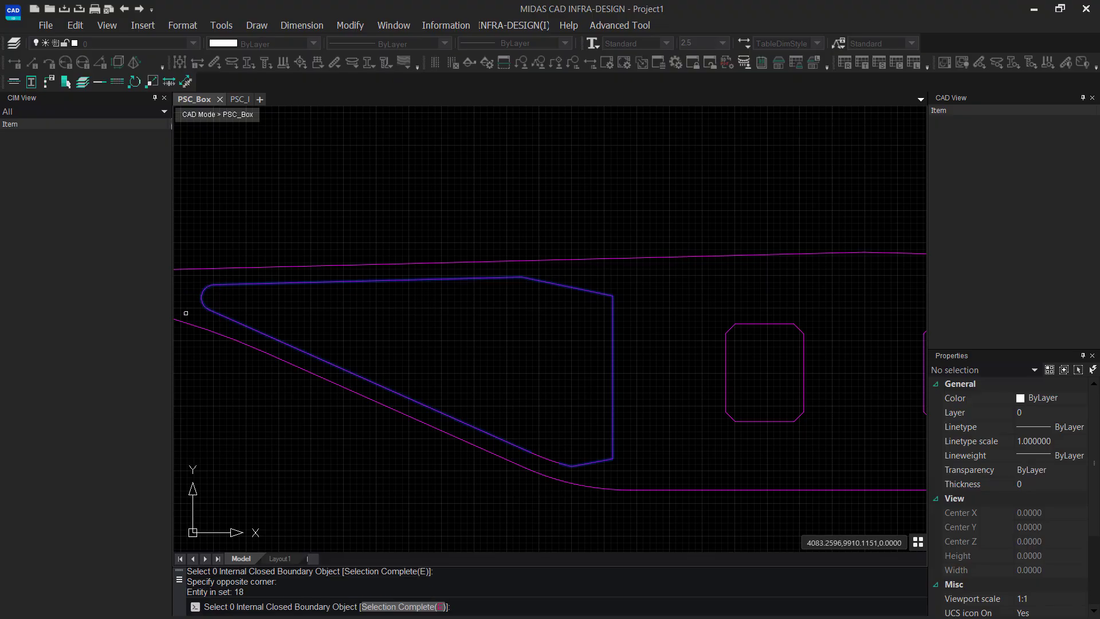
left_click(574, 421)
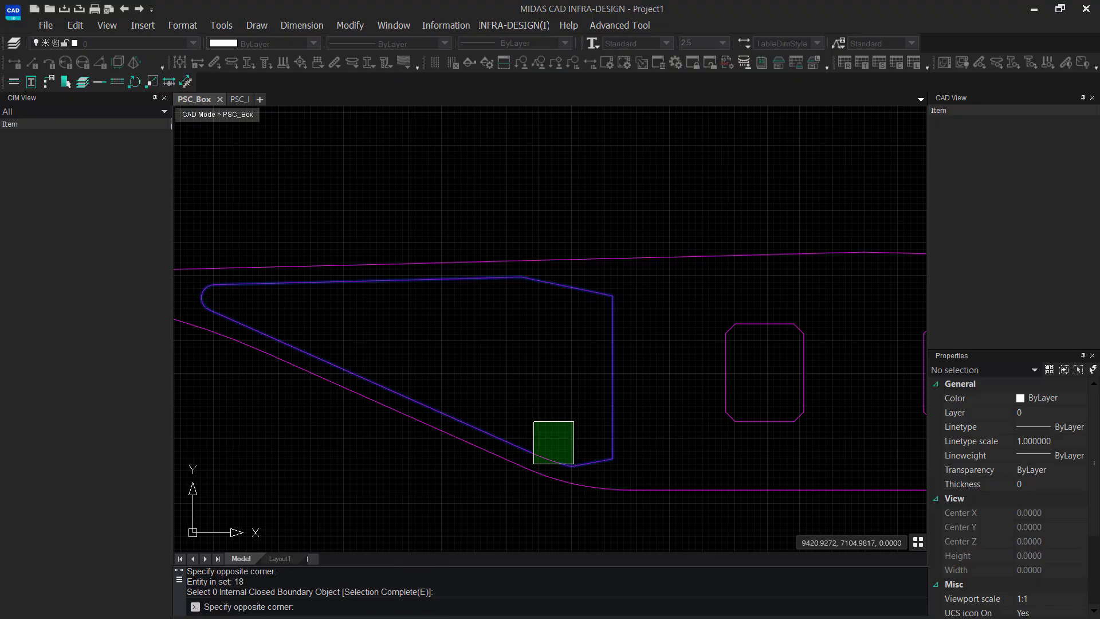
left_click(531, 468)
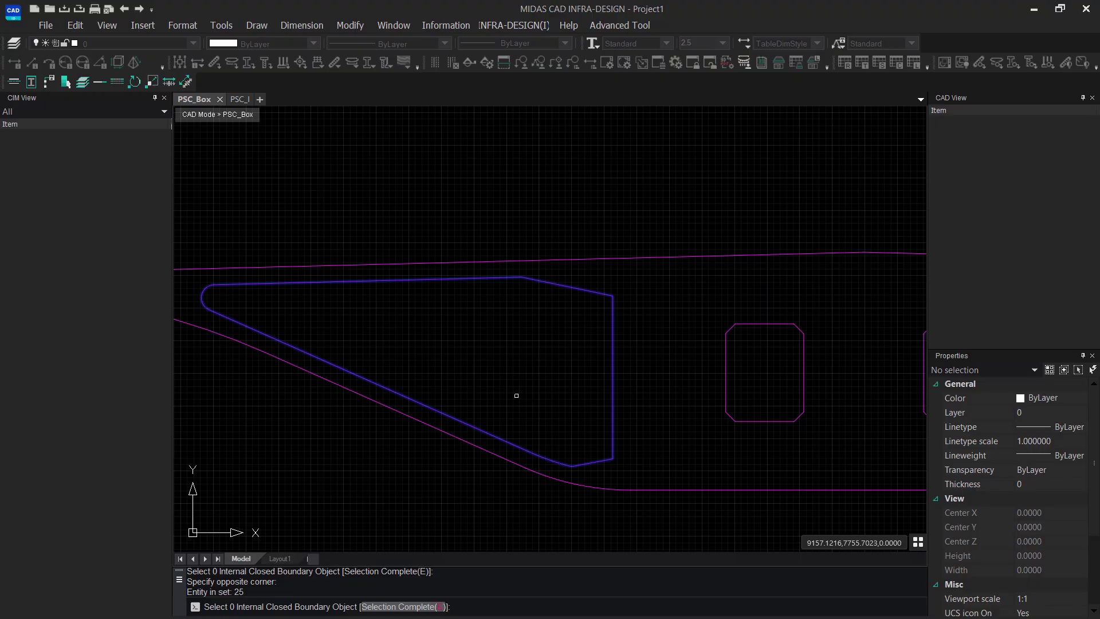
key("Return")
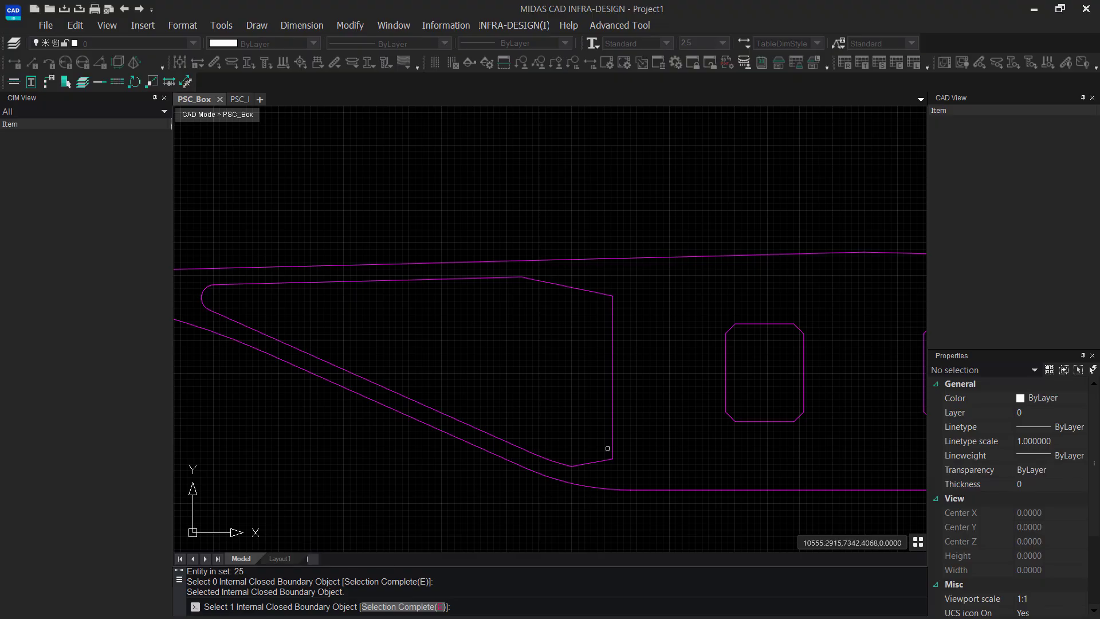
Define the two chamfered rectangular voids in the middle of the box section as separate internal boundaries.
middle_click_drag(584, 452, 341, 450)
left_click(600, 303)
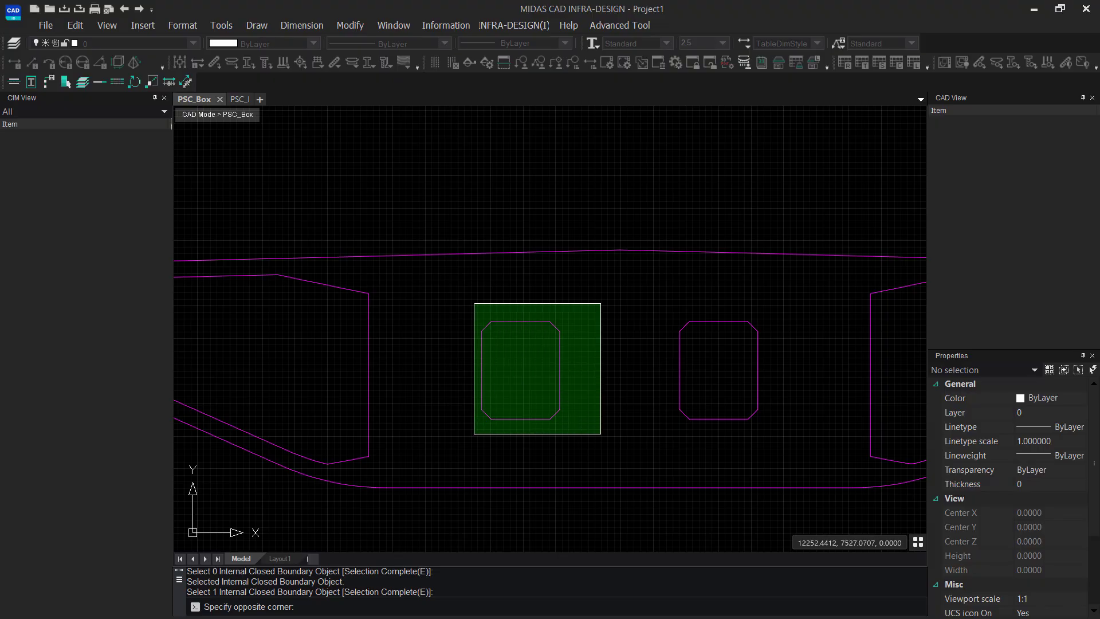
left_click(454, 444)
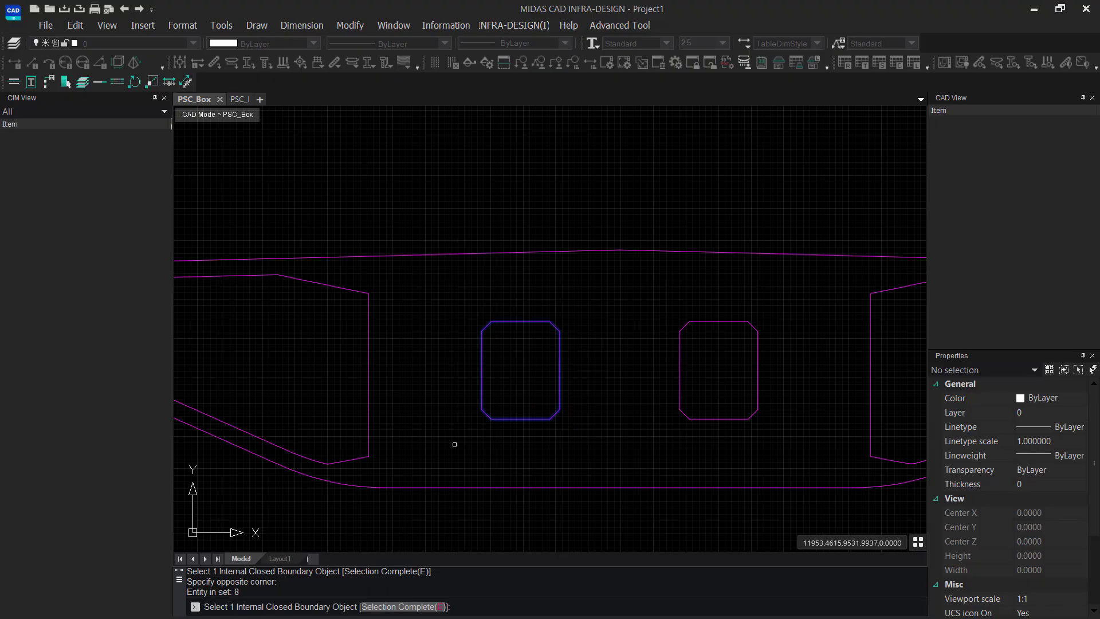
key("Return")
left_click(780, 304)
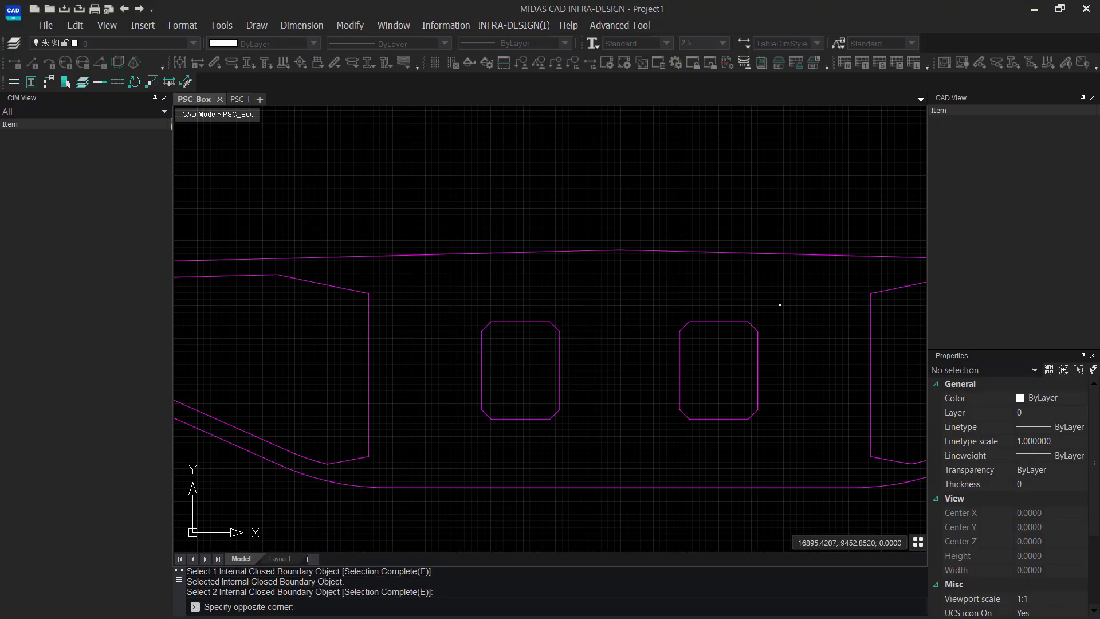
left_click(634, 452)
key("Return")
Define the right trapezoidal void as an internal boundary by selecting all of its outline segments, and complete the internal boundary selection.
middle_click_drag(692, 402, 262, 402)
left_click(488, 293)
left_click(364, 396)
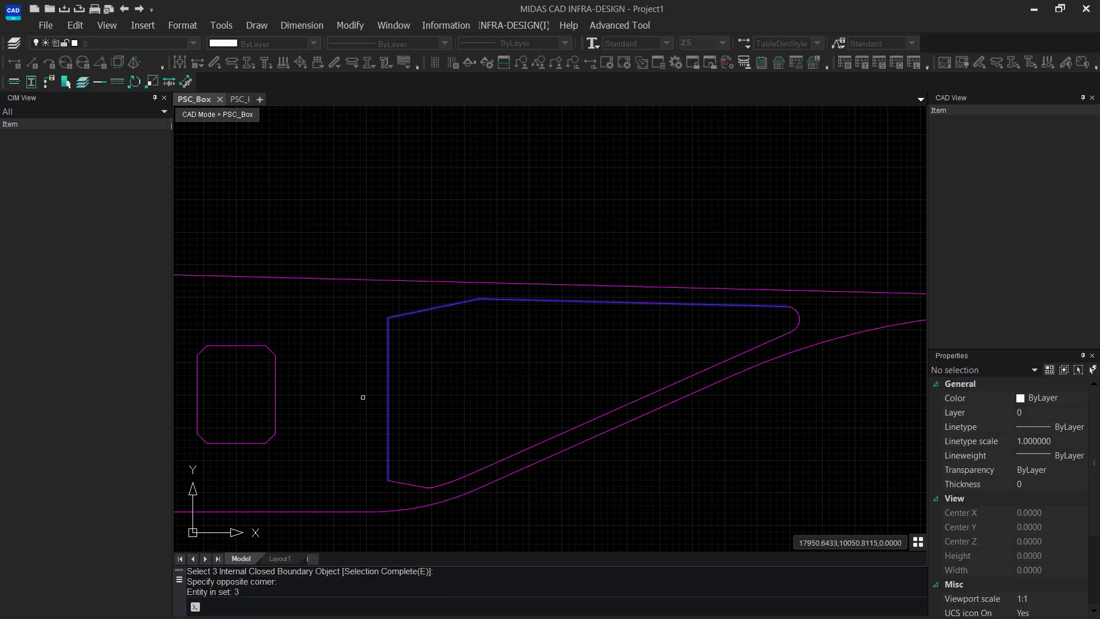
left_click(800, 309)
left_click(774, 329)
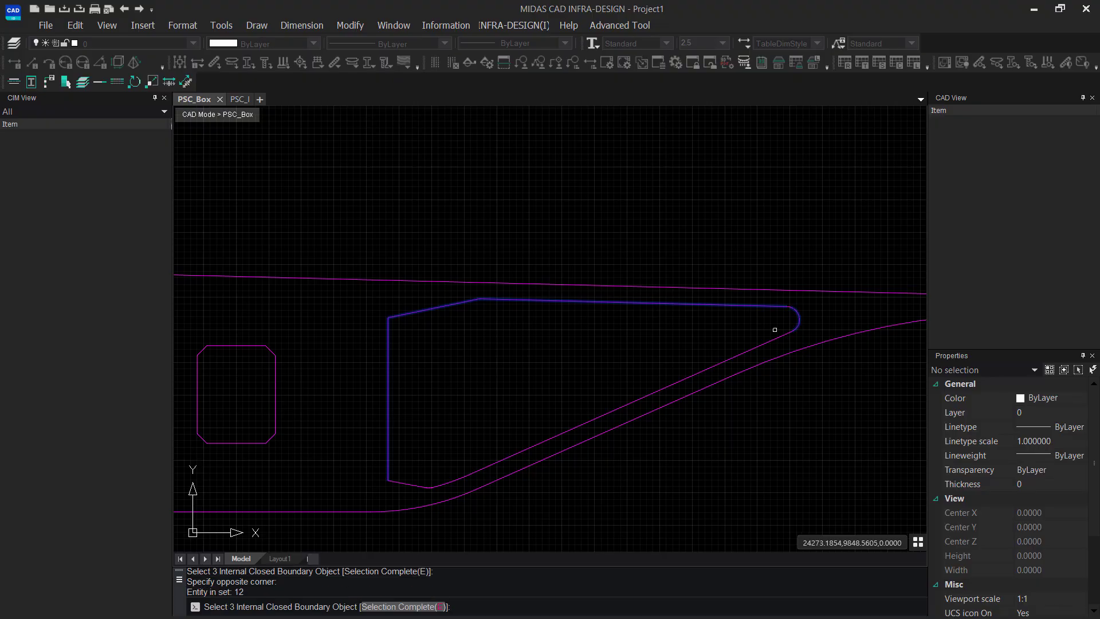
left_click(800, 301)
left_click(773, 314)
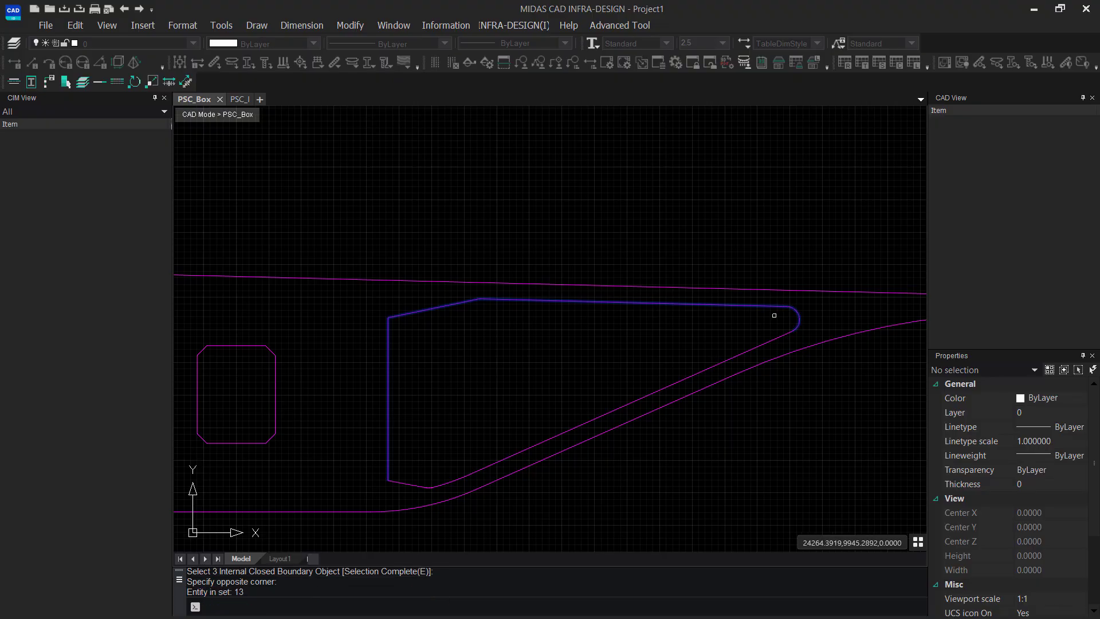
left_click(805, 320)
left_click(752, 342)
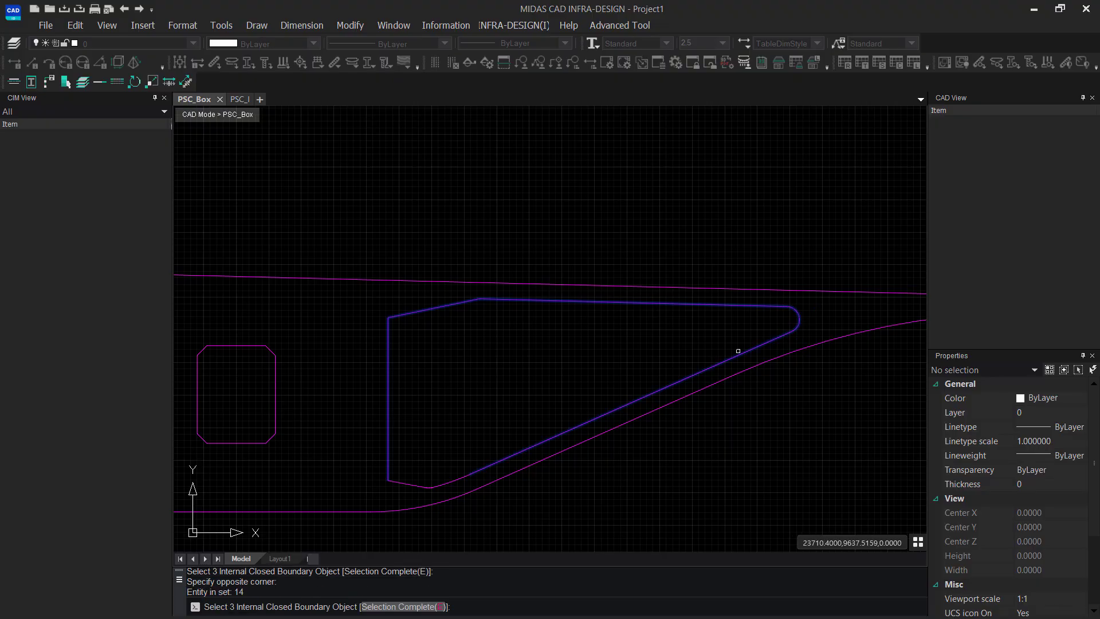
left_click(473, 460)
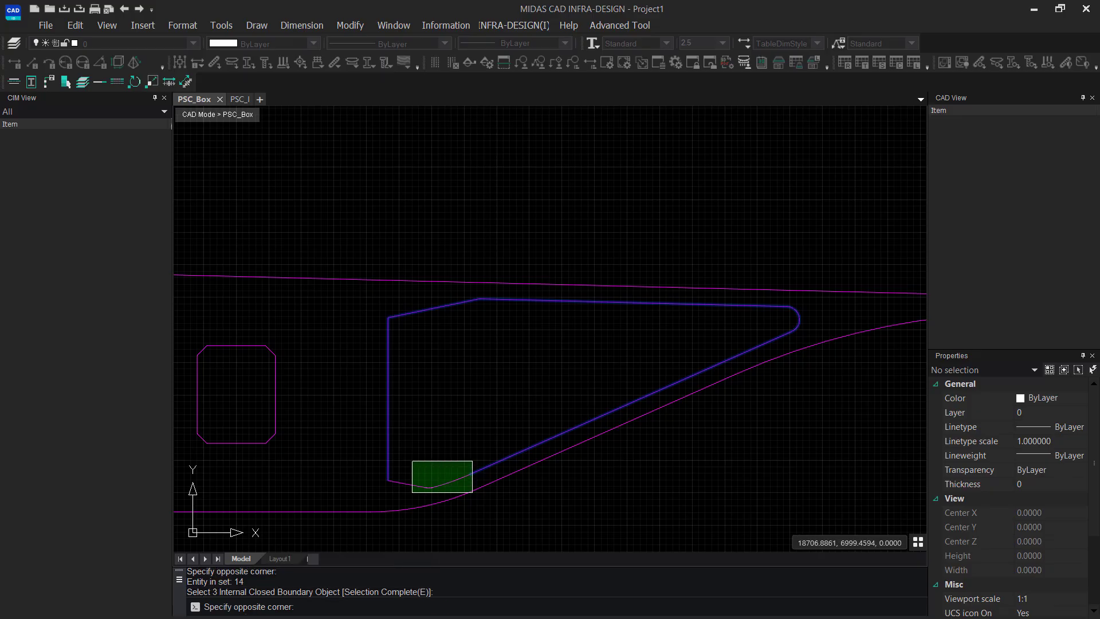
left_click(415, 478)
left_click(467, 462)
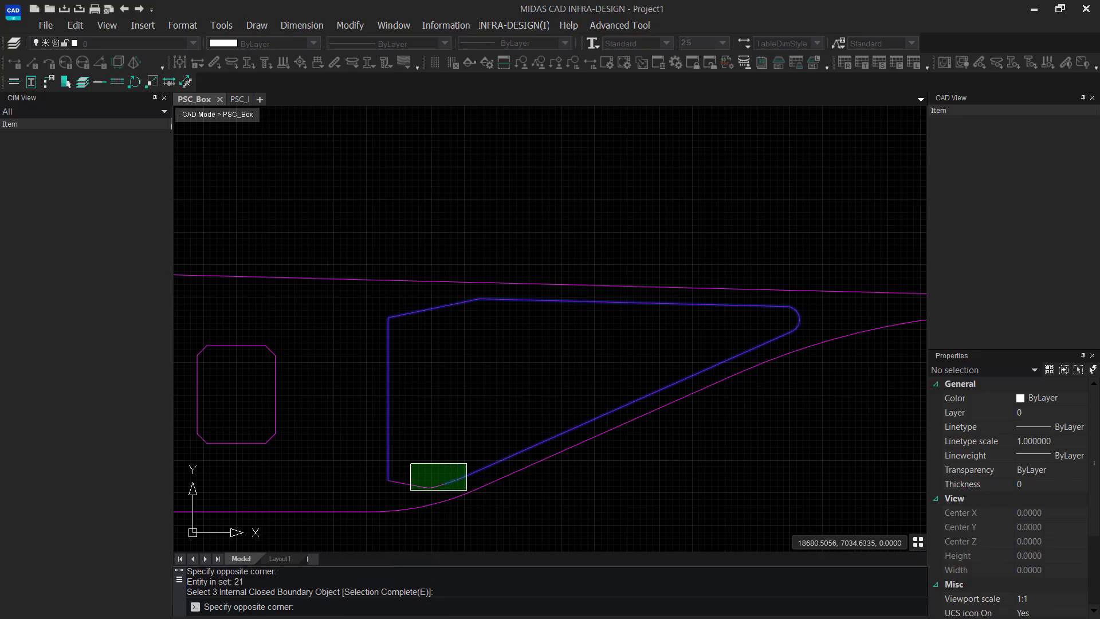
left_click(410, 490)
key("Return")
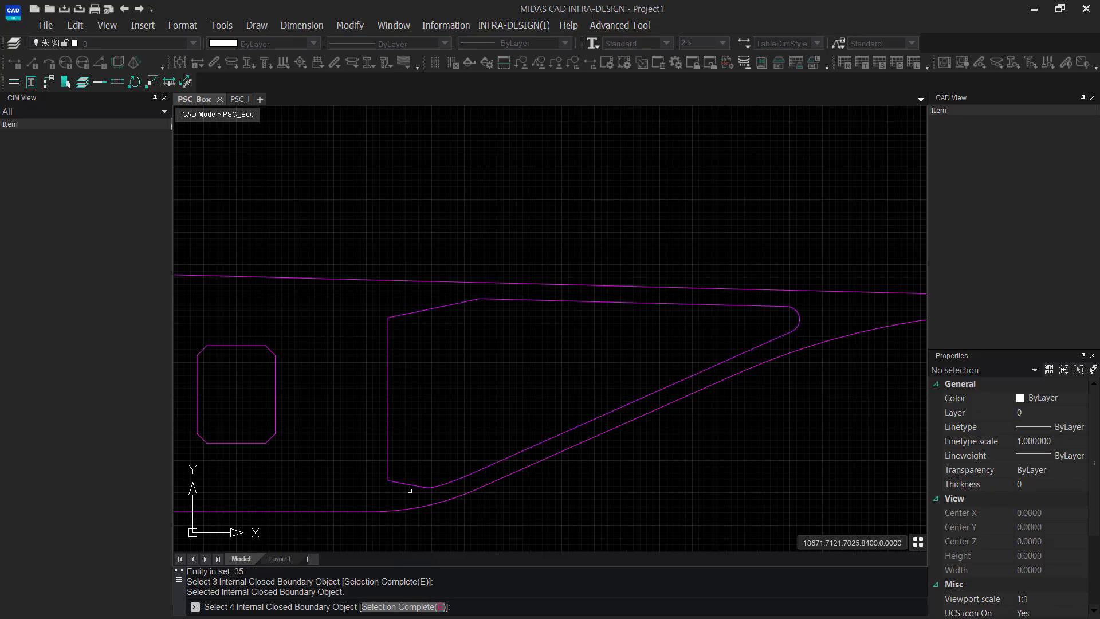
left_click(395, 608)
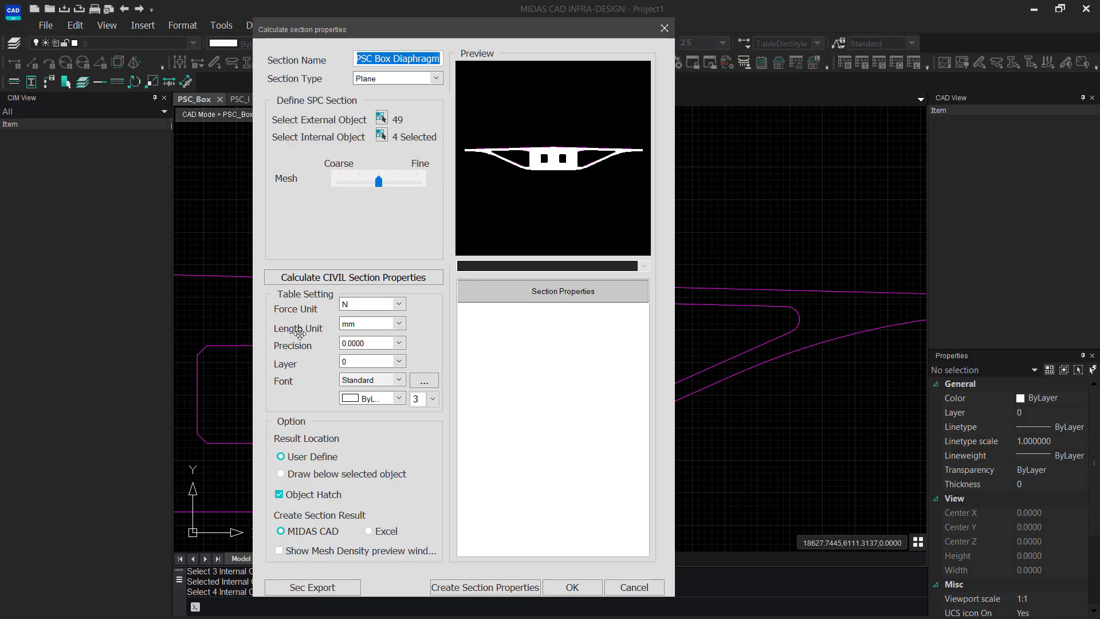
Calculate the CIVIL section properties of the box diaphragm, review the results table, and set its length unit to m.
left_click(347, 284)
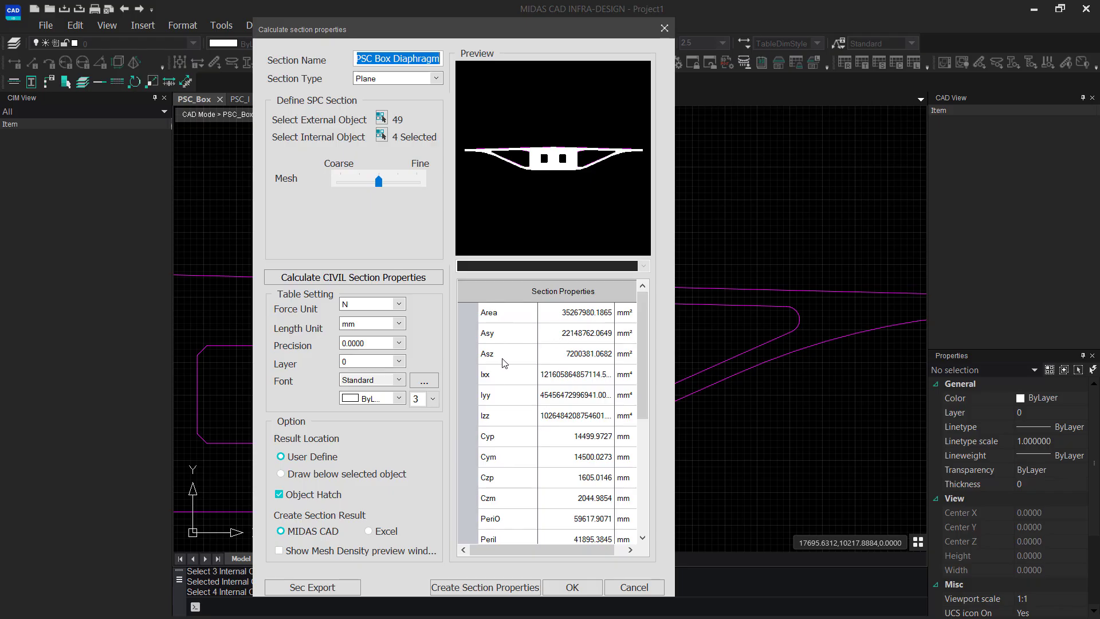
scroll(497, 418, "down", 1)
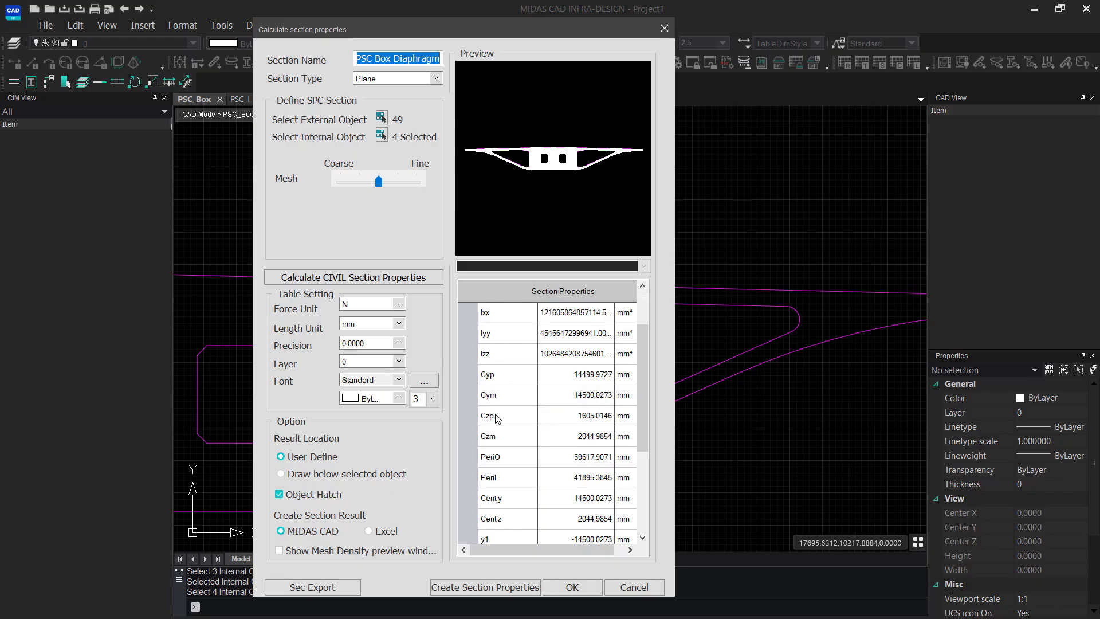
scroll(497, 418, "down", 2)
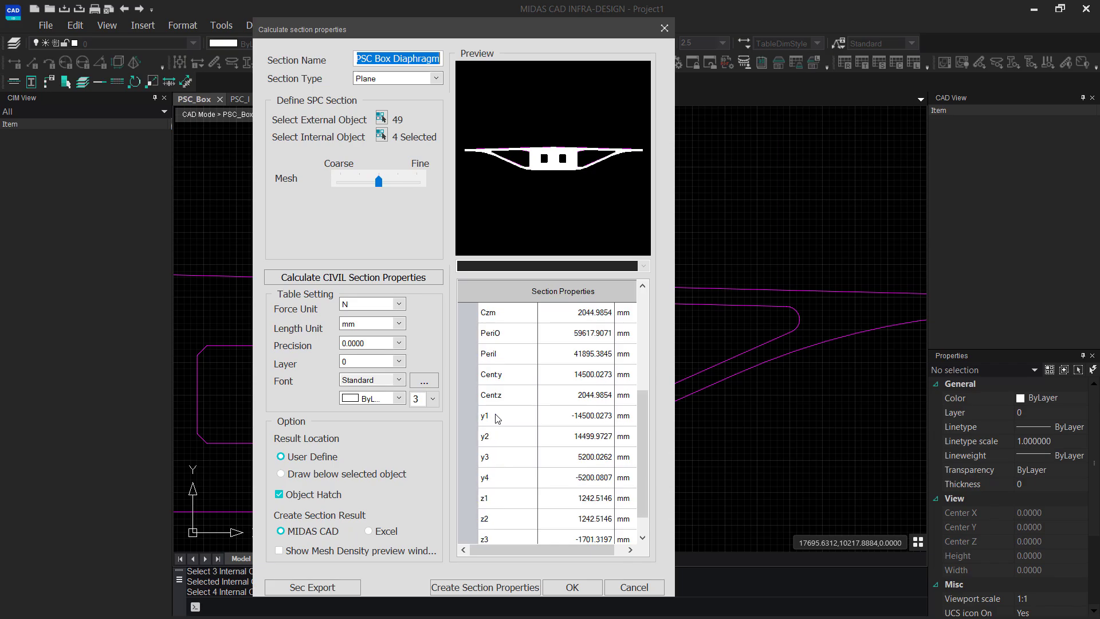
scroll(497, 418, "up", 3)
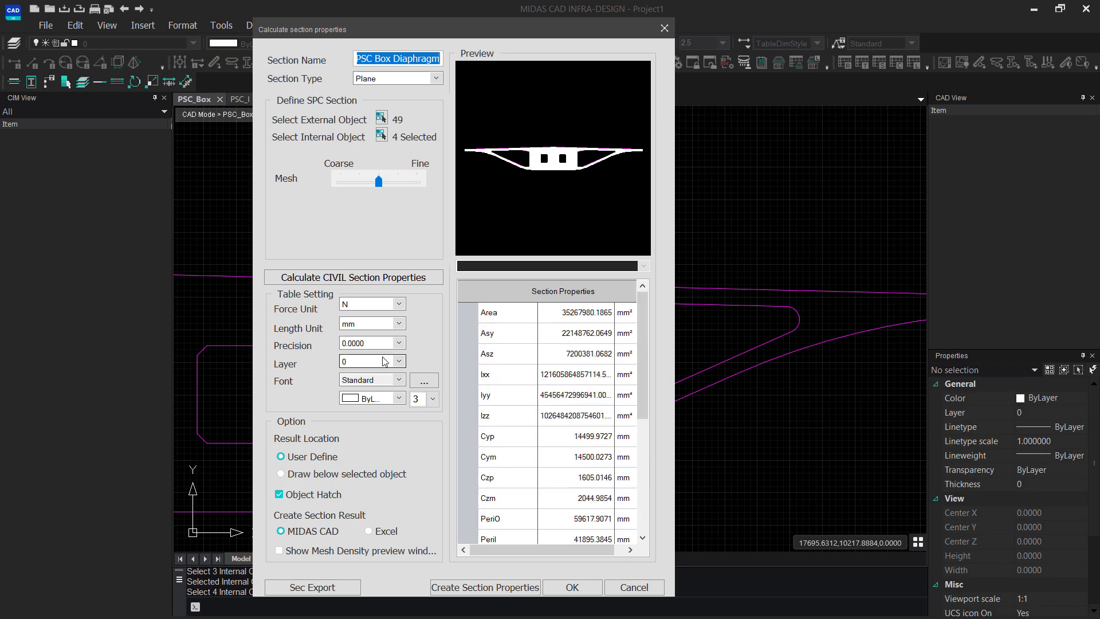
left_click(398, 326)
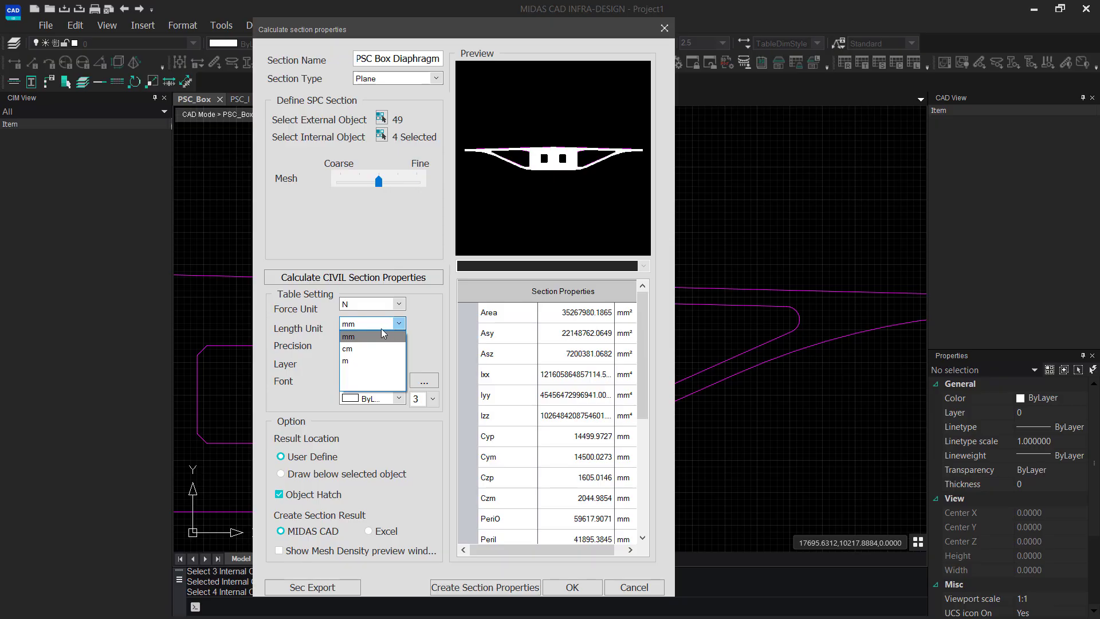
left_click(375, 360)
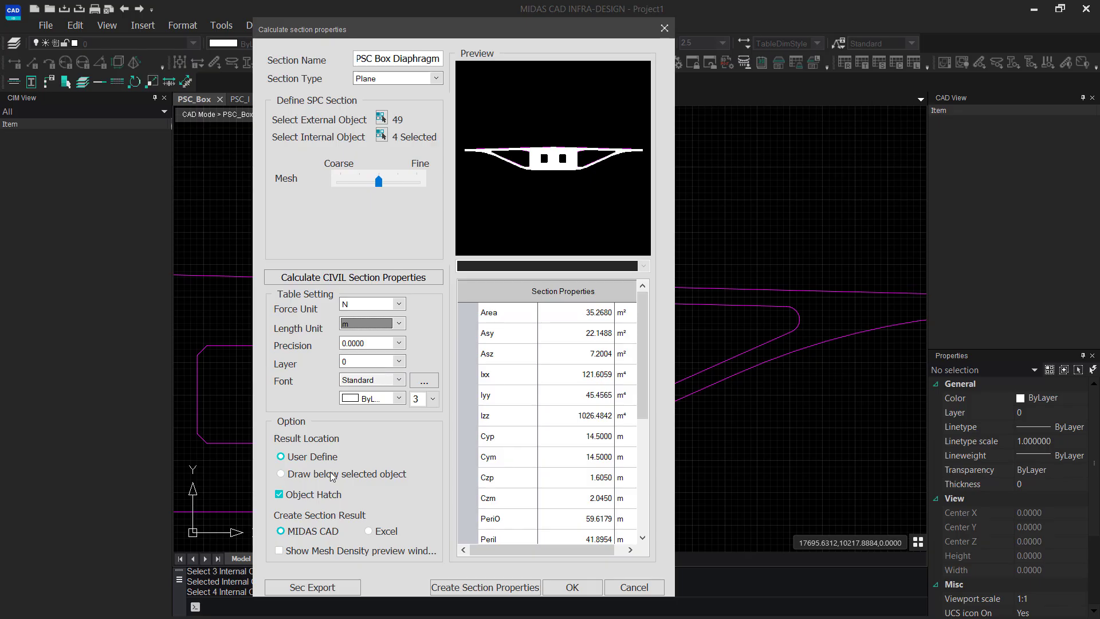
Export the section as a SEC file named PSC Box Diaphragm in the MIDAS CIM folder, and accept the section.
left_click(303, 590)
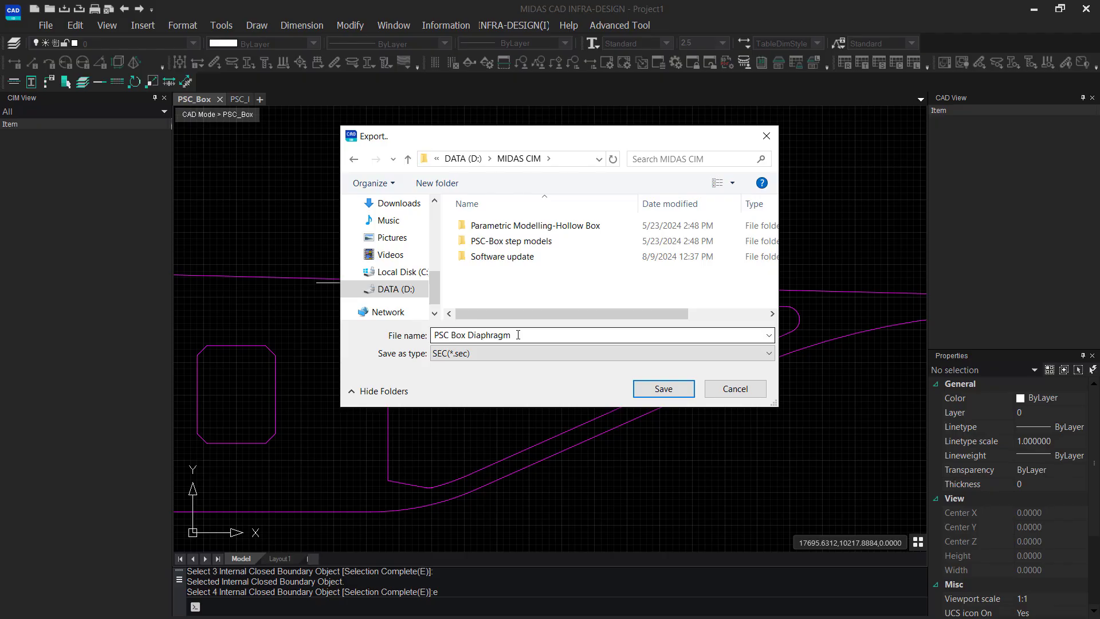
left_click_drag(519, 335, 435, 336)
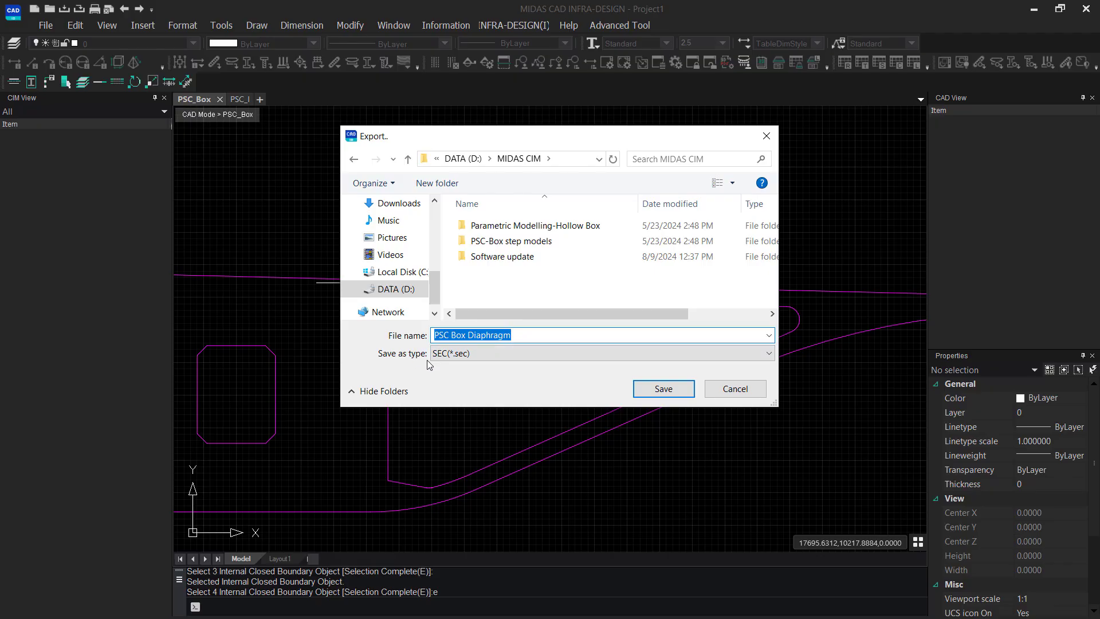
left_click(654, 389)
left_click(569, 587)
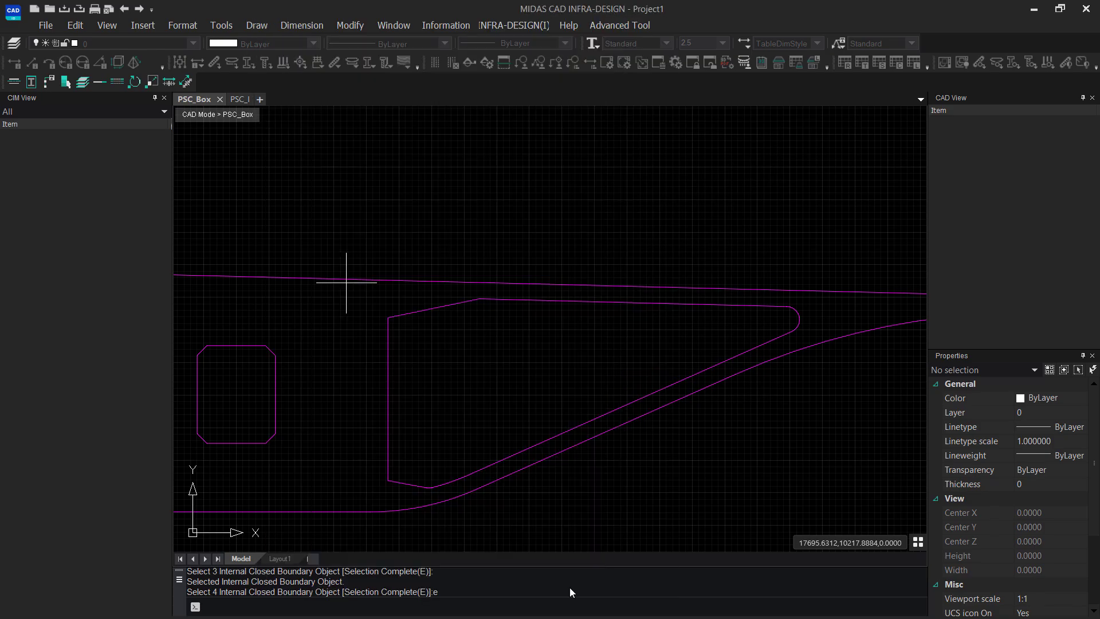
left_click(708, 435)
In the PSC_I drawing, run the SPC command and add a new section, choosing the deck slab rectangle as the objects to break.
left_click(239, 99)
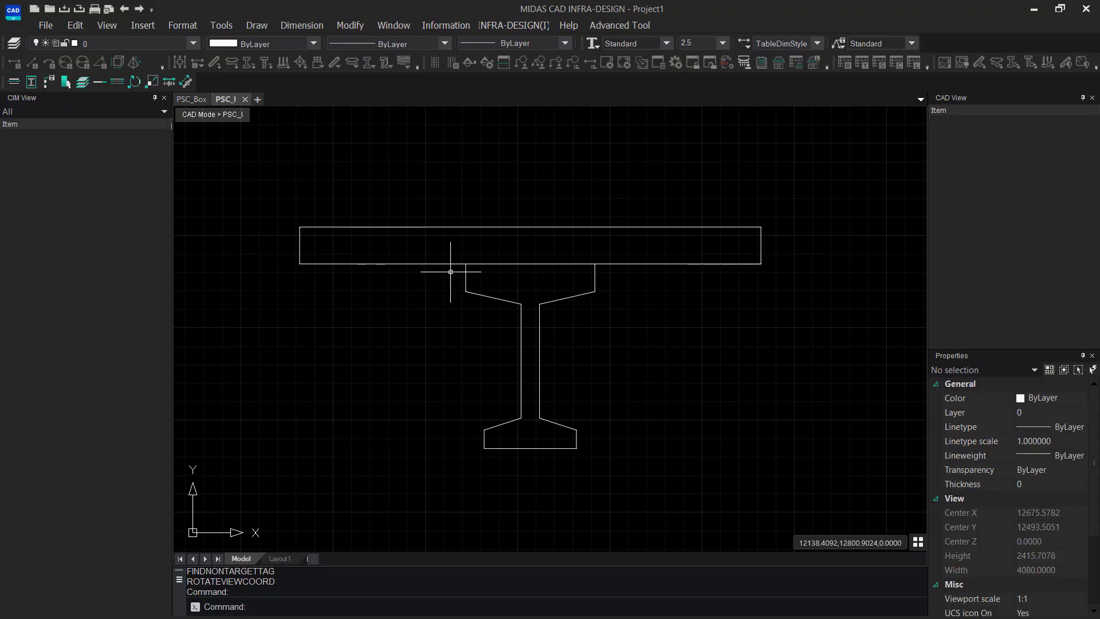
type("SPC")
key("Return")
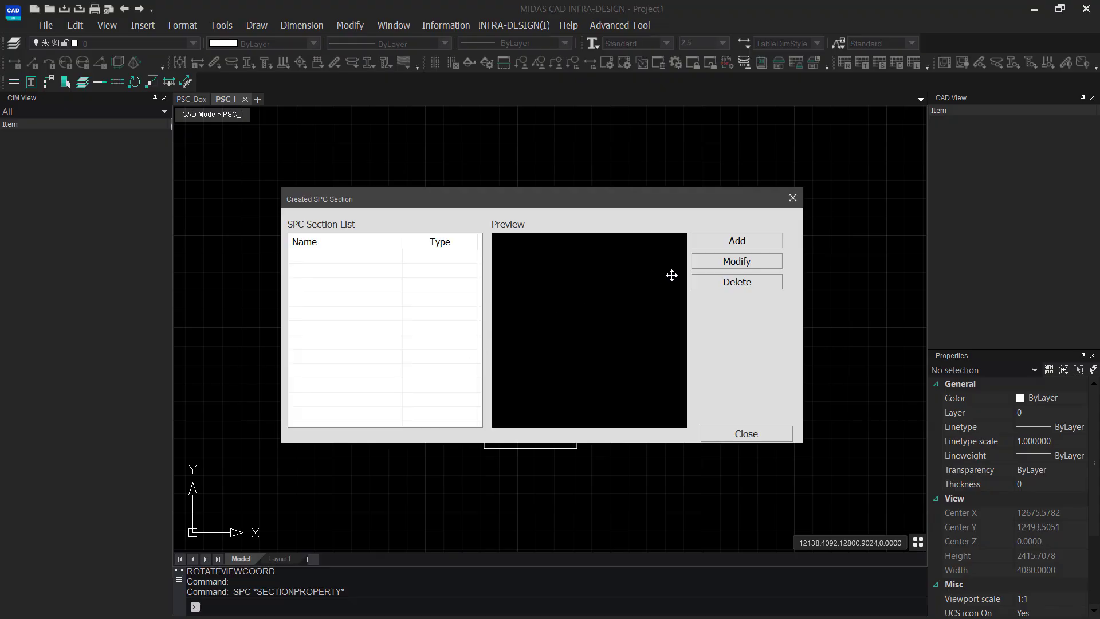
left_click(736, 241)
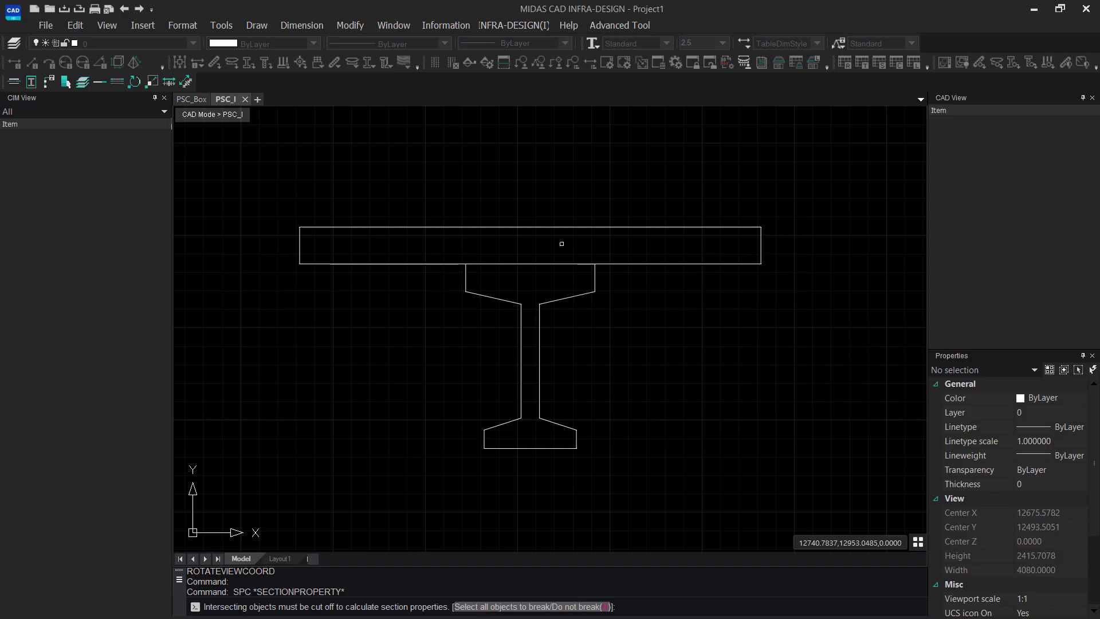
left_click(272, 204)
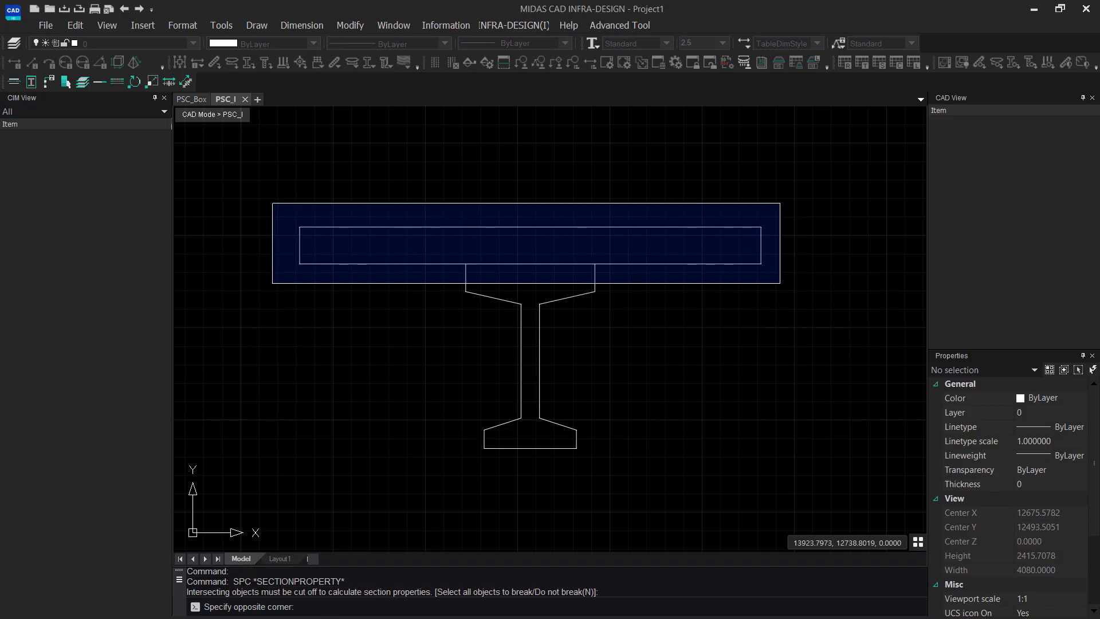
left_click(779, 283)
key("Return")
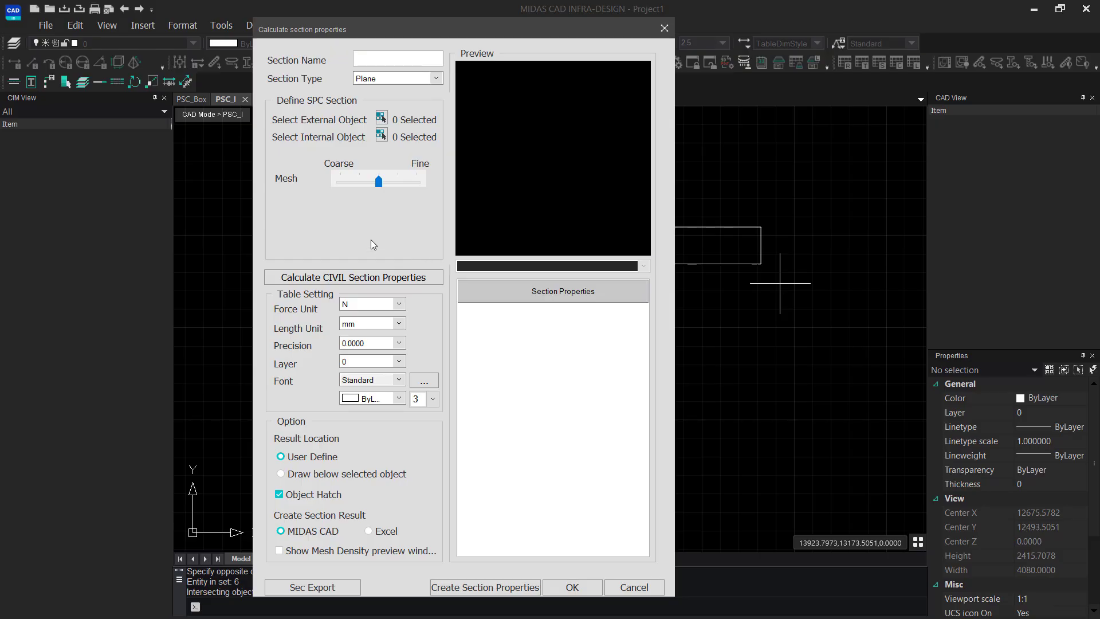
Name the section Deck with the slab rectangle as its external boundary, and calculate and accept its CIVIL section properties.
type("Deck")
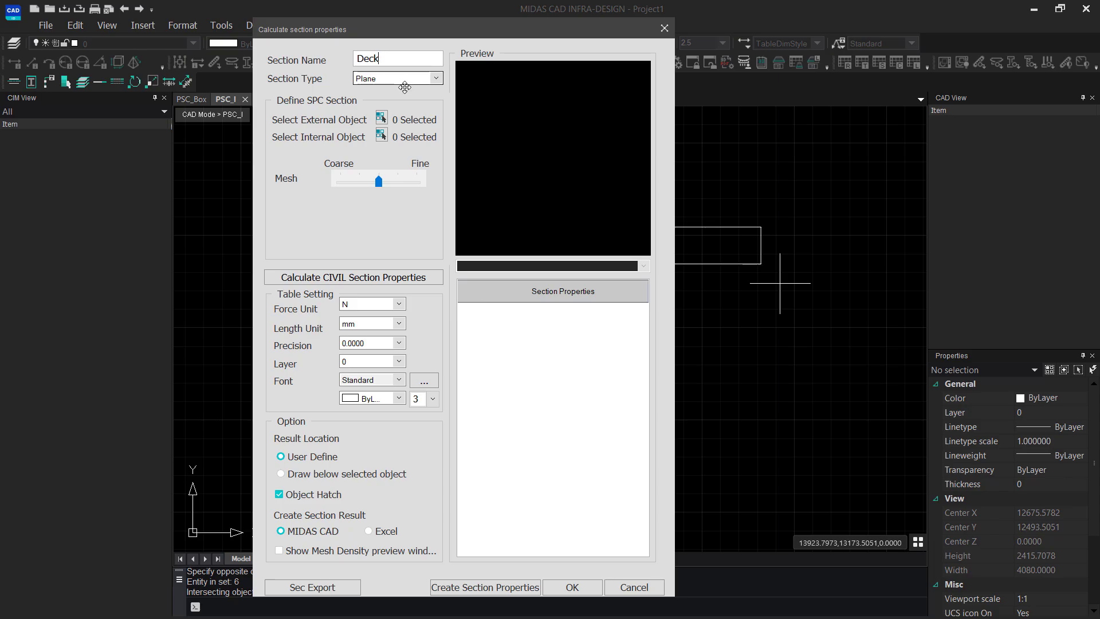
left_click(381, 118)
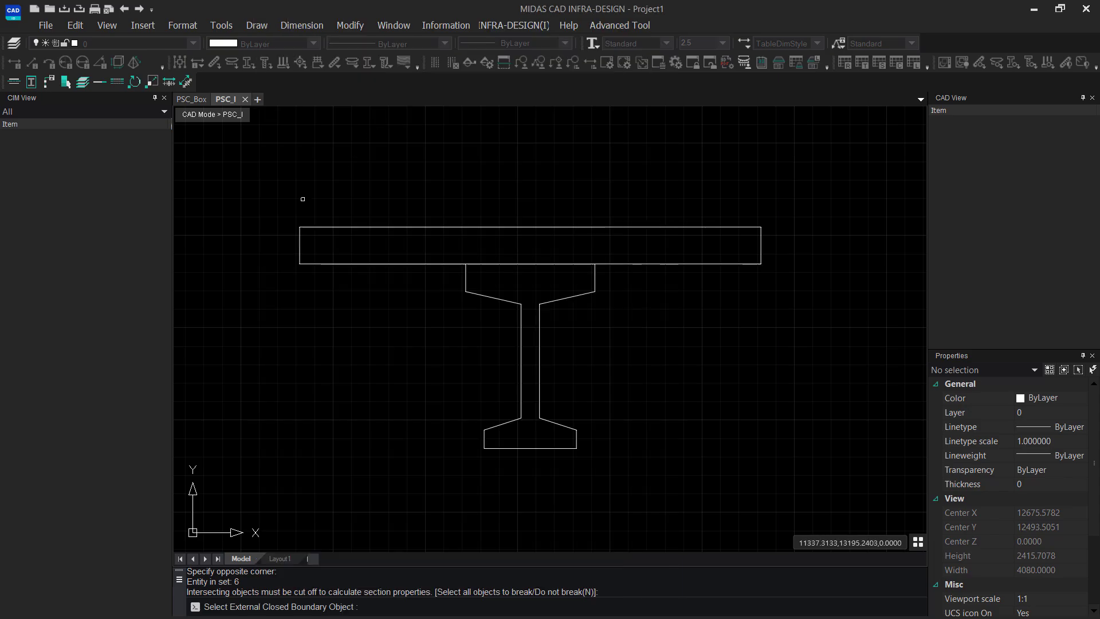
left_click(273, 207)
left_click(782, 278)
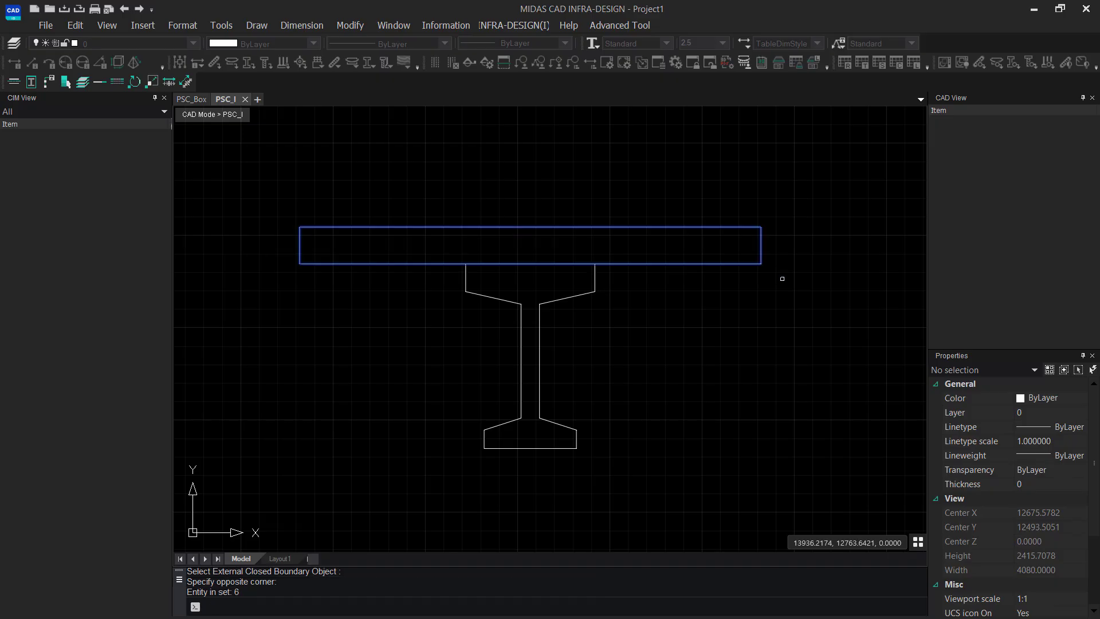
key("Return")
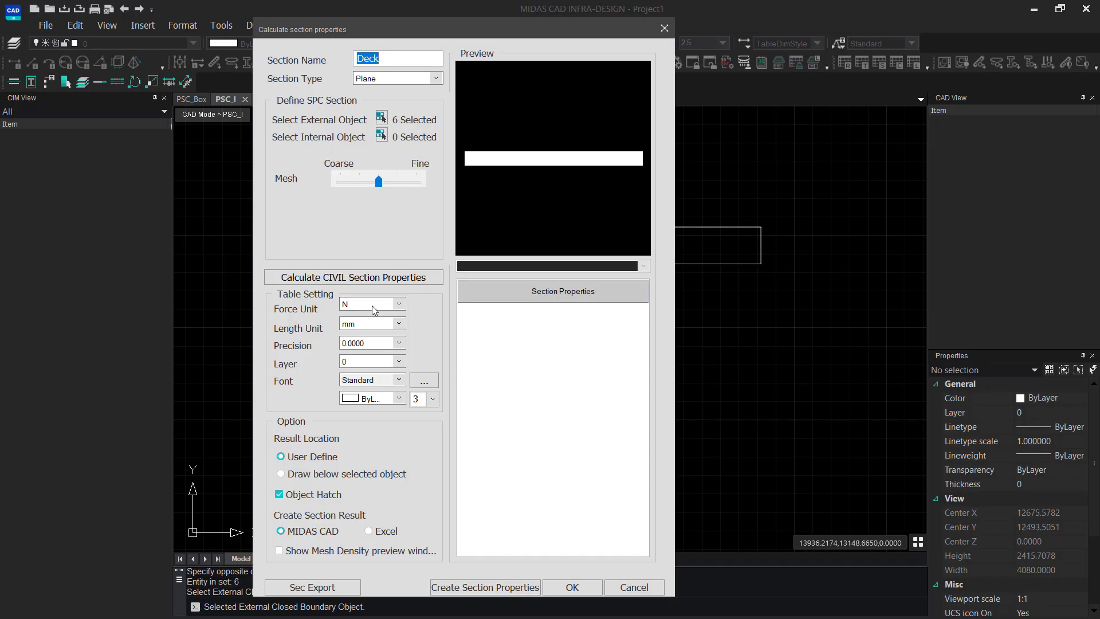
left_click(358, 276)
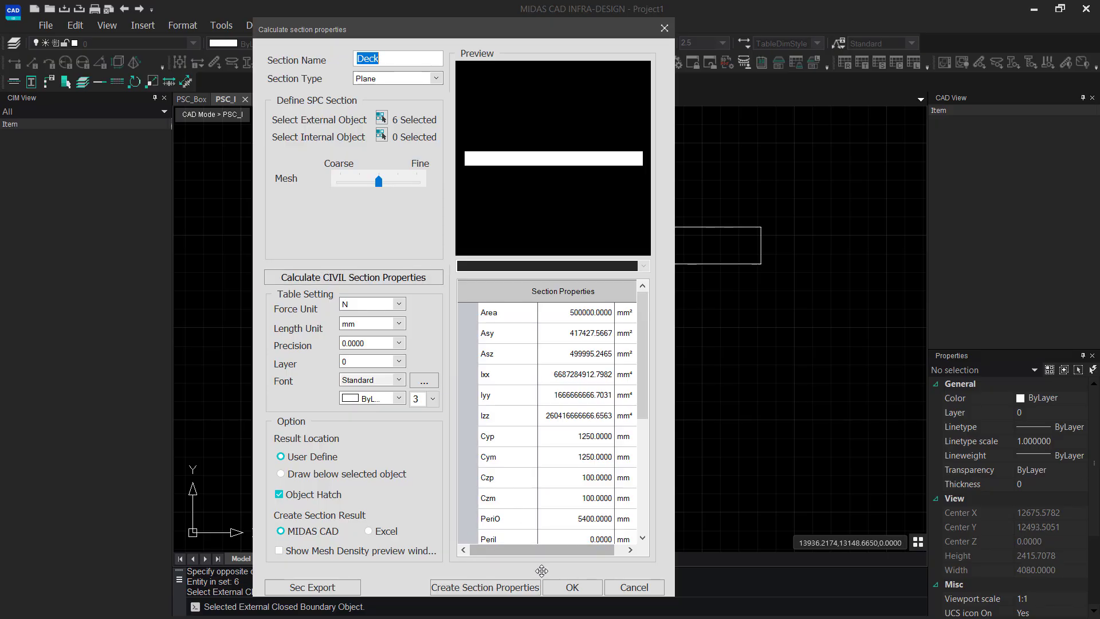
left_click(579, 587)
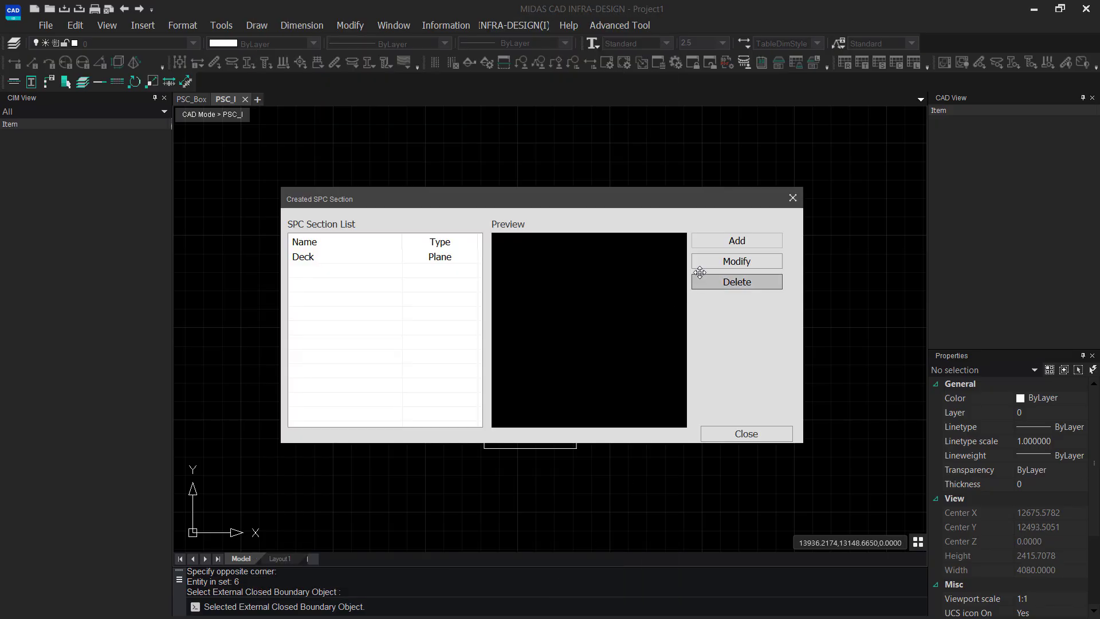
Add another section named PSC I, choosing the I-girder outline below the deck as the objects to break at intersections.
left_click(713, 244)
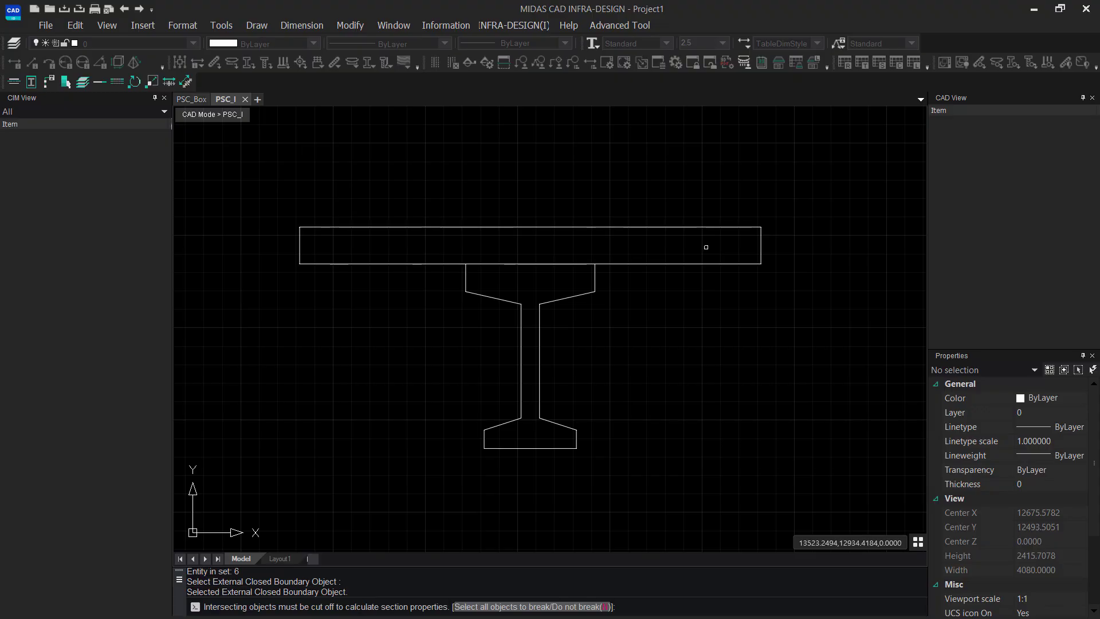
left_click(443, 254)
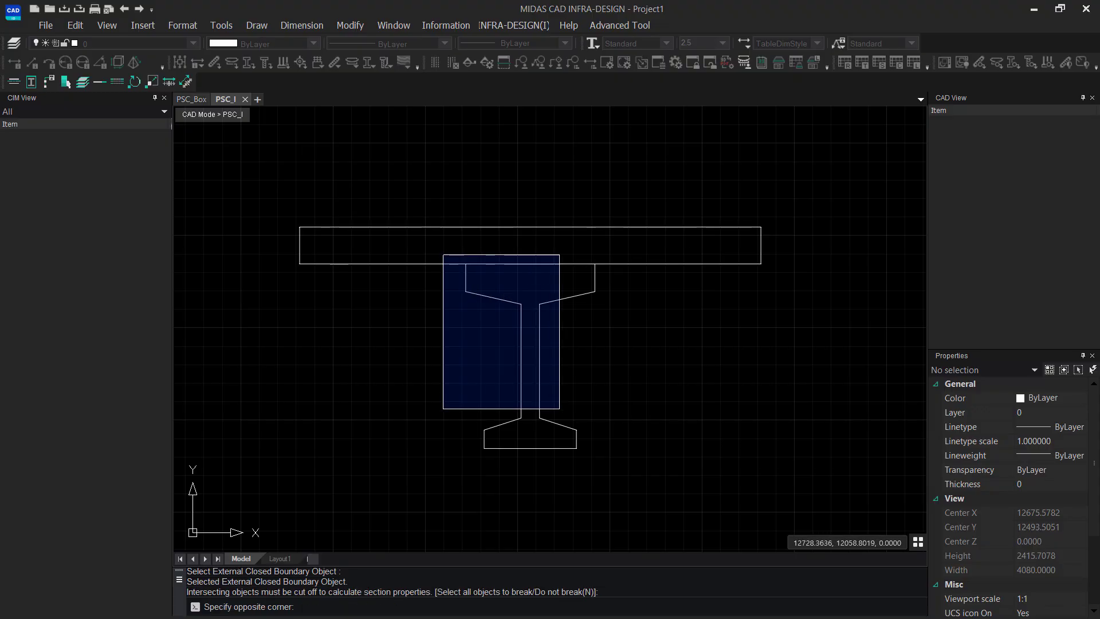
left_click(612, 474)
key("Return")
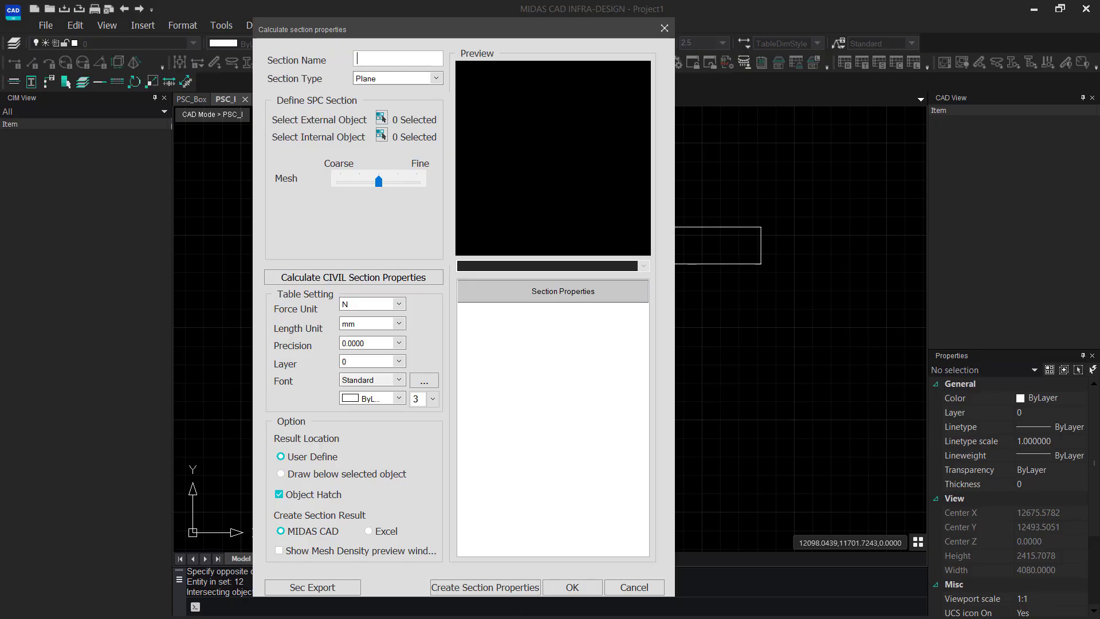
type("PSC I")
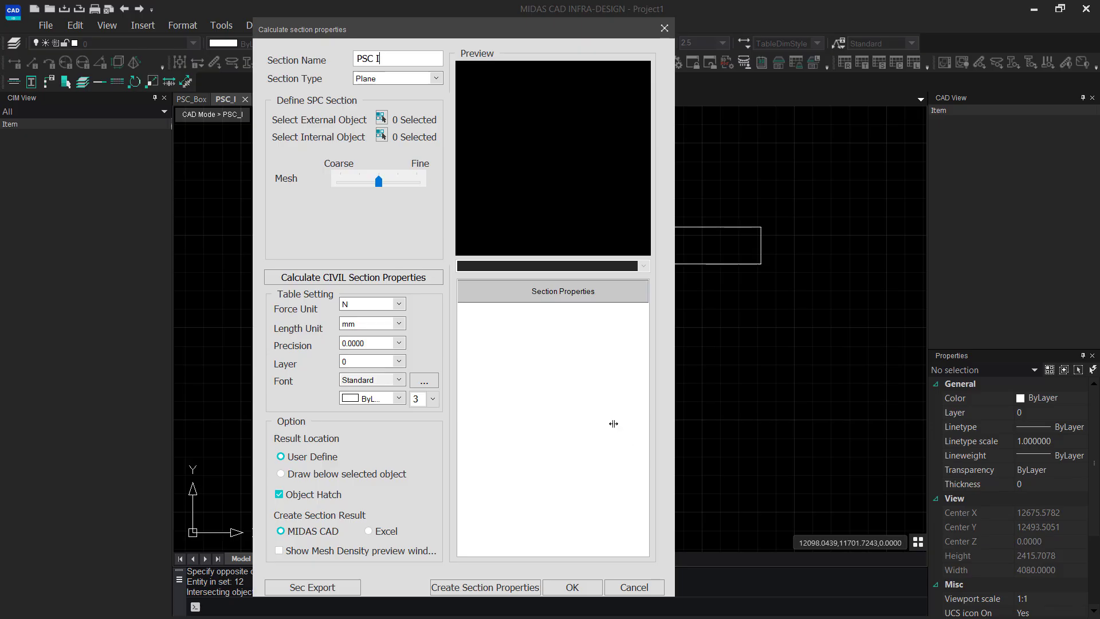
Set the I-girder outline as the PSC I section's external boundary, and calculate and accept its CIVIL section properties.
left_click(381, 121)
left_click(446, 256)
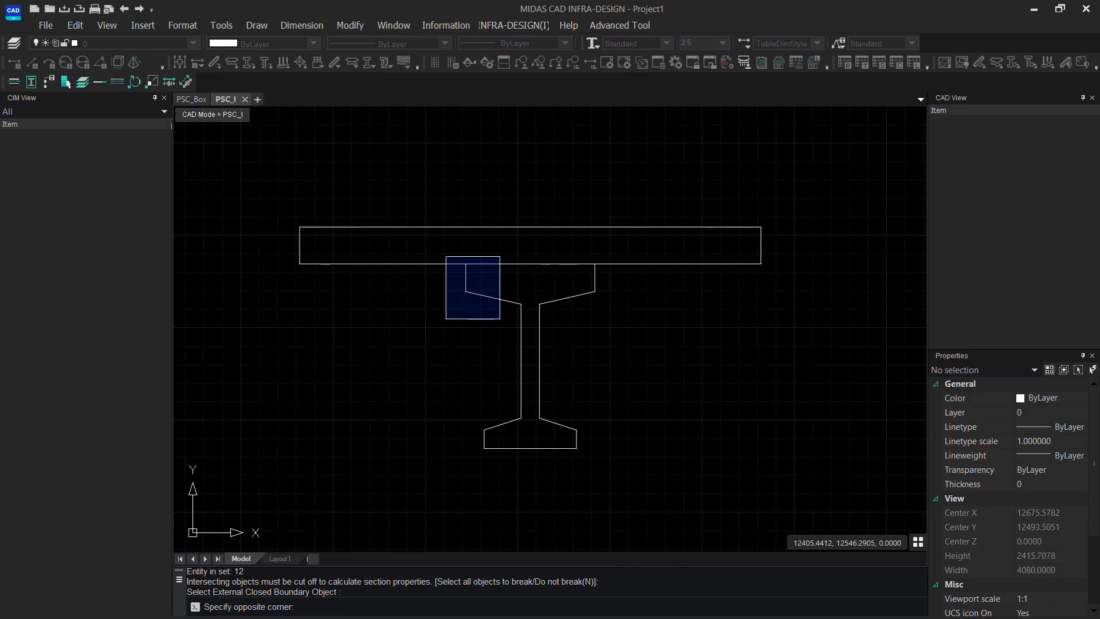
left_click(616, 482)
key("Return")
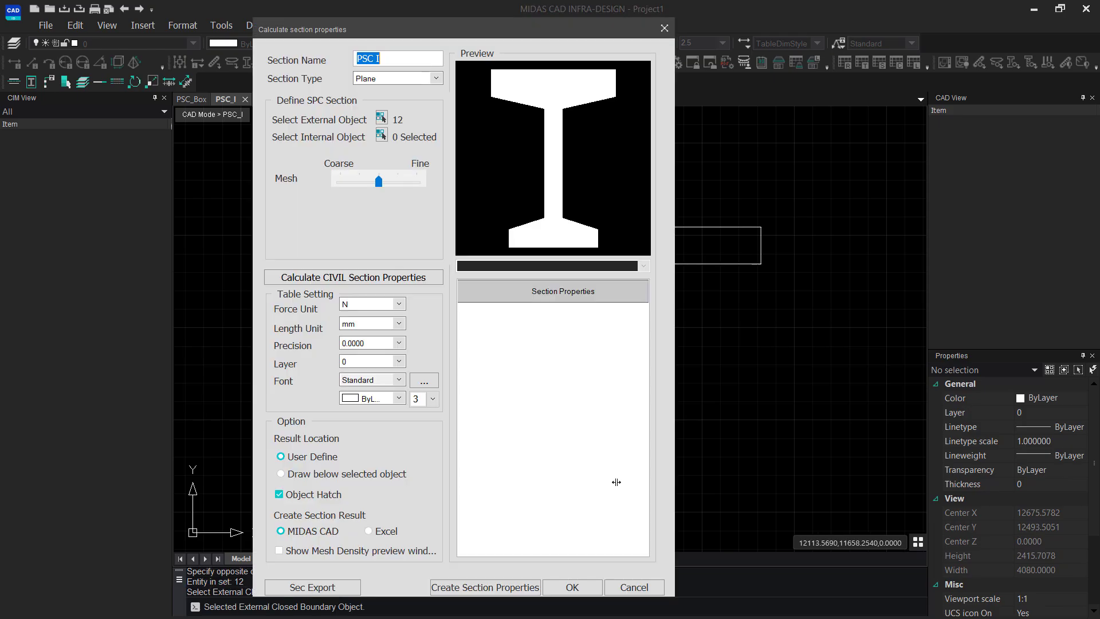
left_click(403, 283)
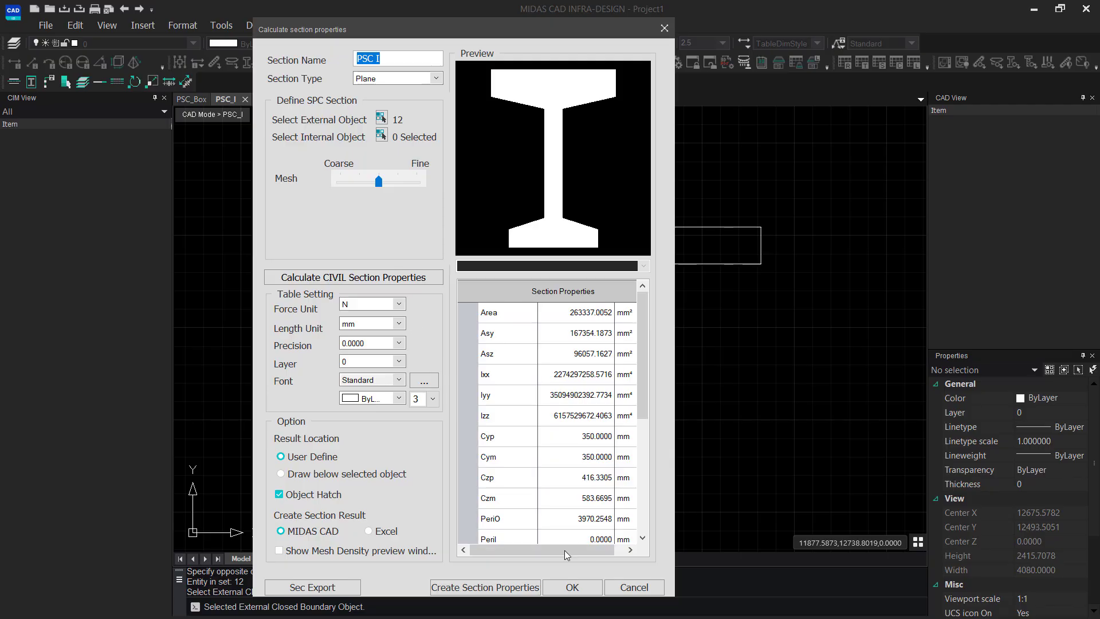
left_click(575, 585)
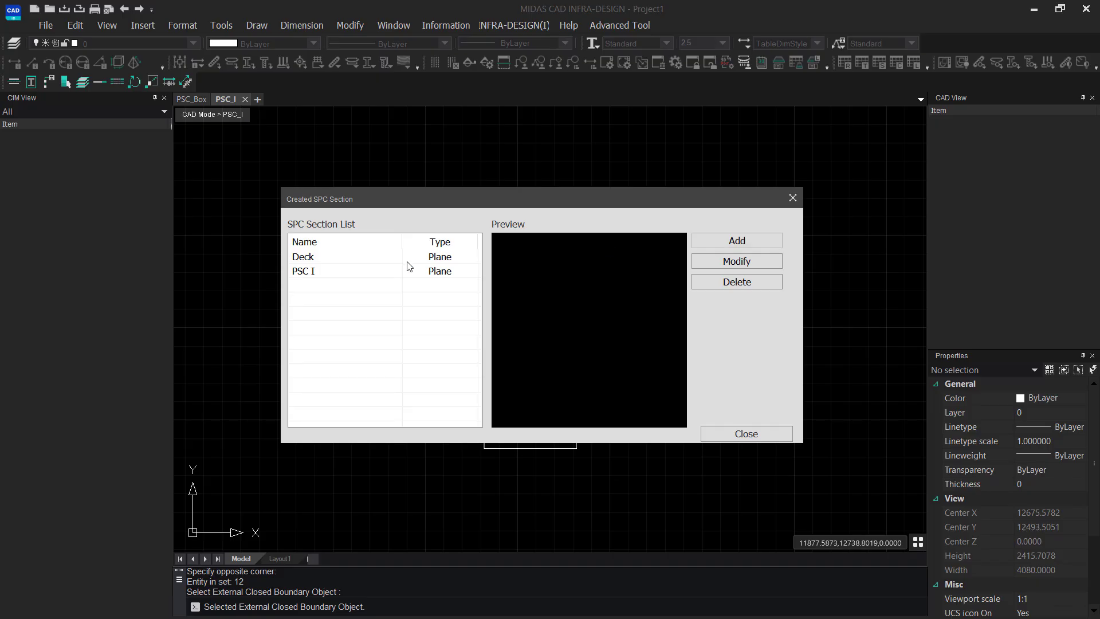
Add a section named Composite PSC I of type Composite, choosing the deck slab and I-girder together as the objects to break.
left_click(722, 245)
left_click(801, 184)
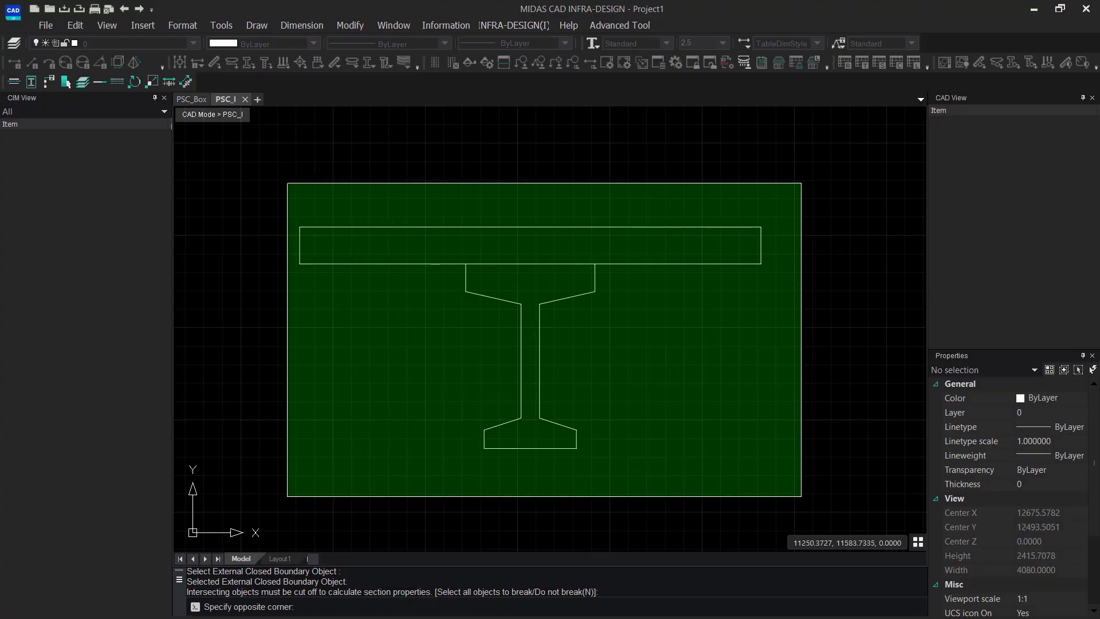
left_click(277, 496)
key("Return")
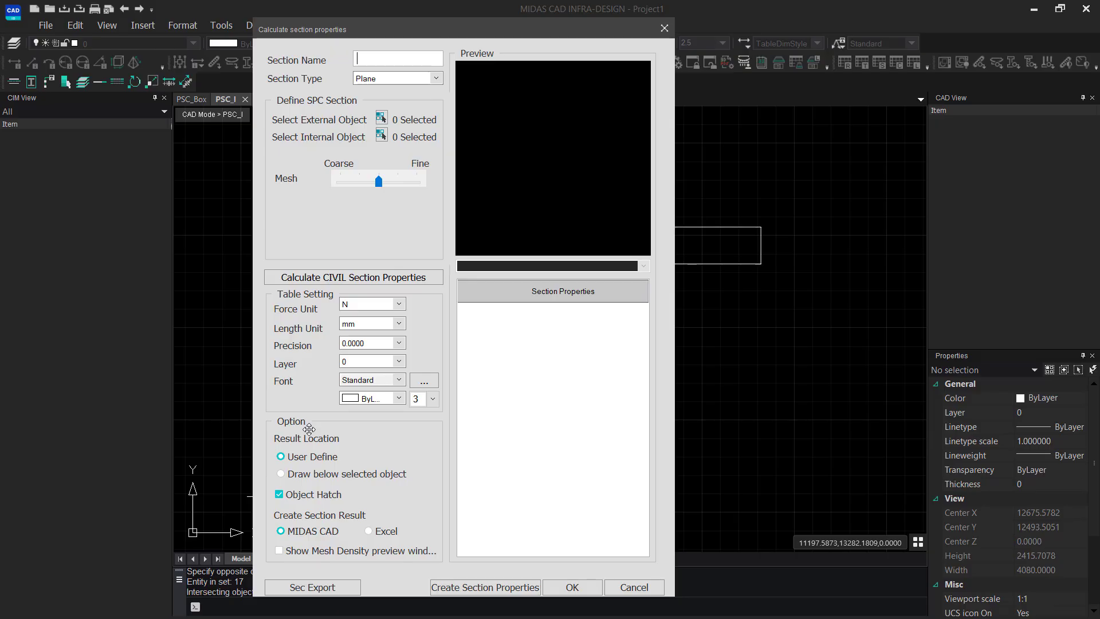
type("Composite PSC I")
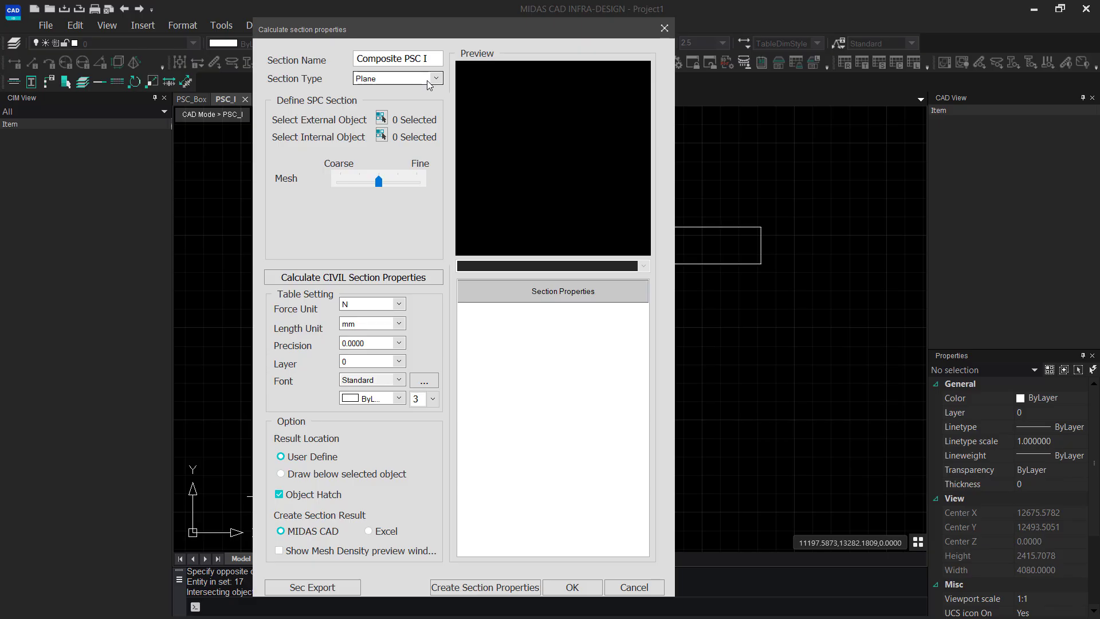
left_click(428, 80)
left_click(408, 116)
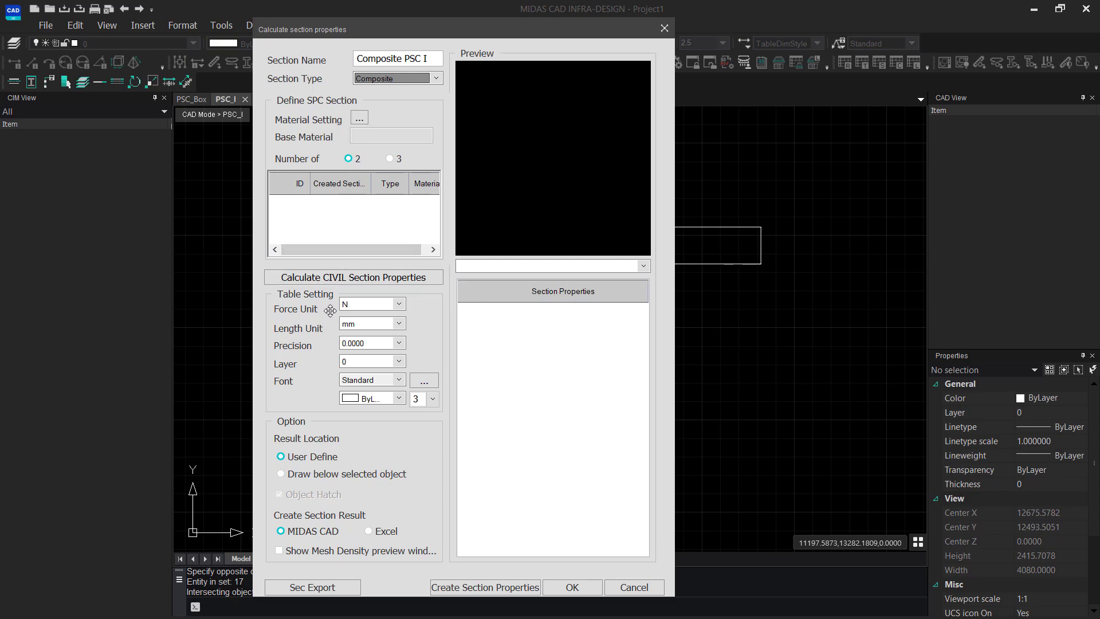
Set the section's force unit to kN and its length unit to m.
left_click(399, 305)
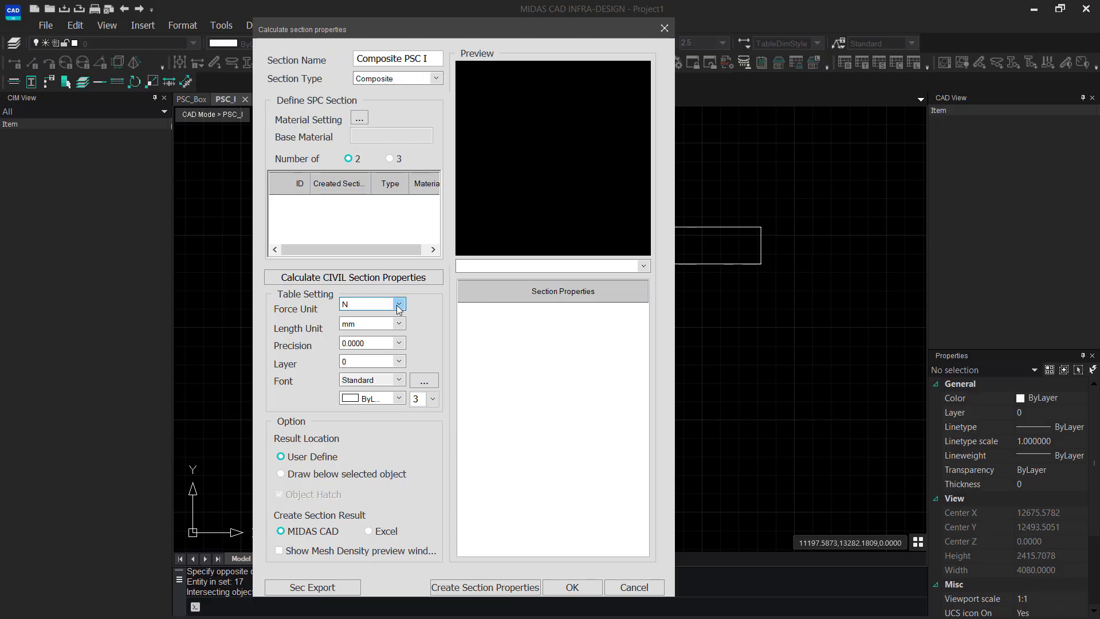
left_click(399, 305)
left_click(366, 329)
left_click(399, 324)
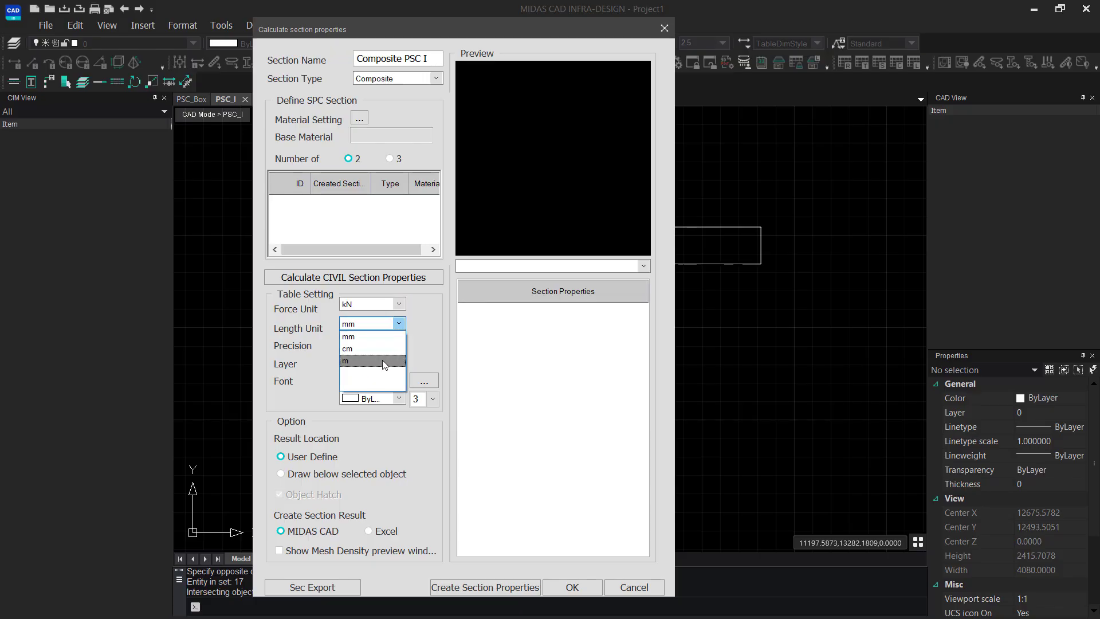
left_click(382, 361)
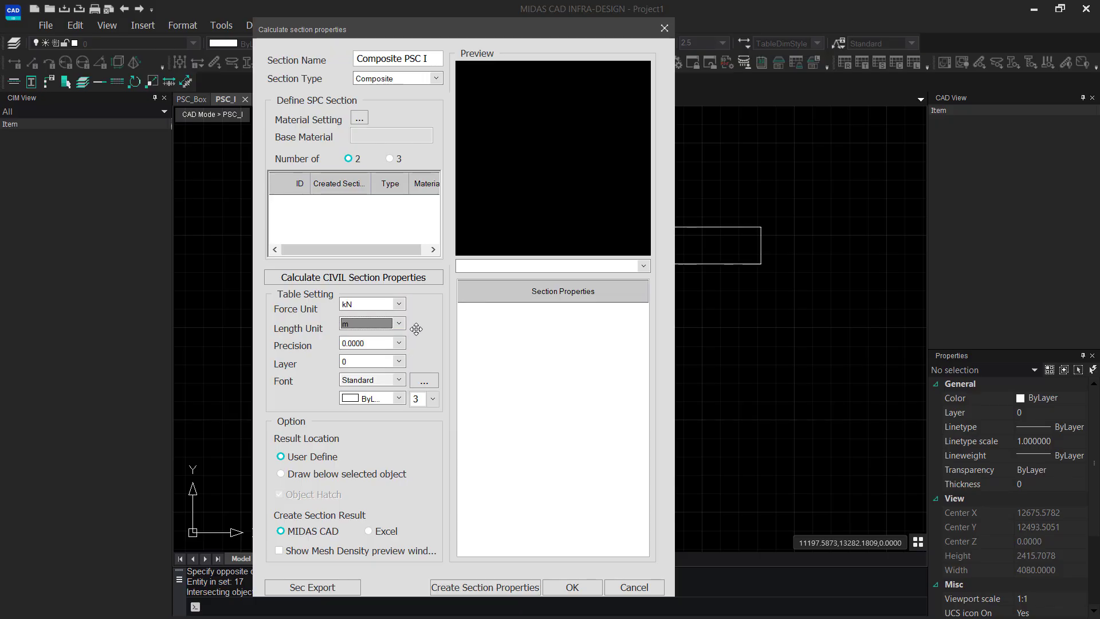
In the material settings, define Deck Concrete with modulus of elasticity 22360679, Poisson's ratio 0.2 and density 25.
left_click(359, 117)
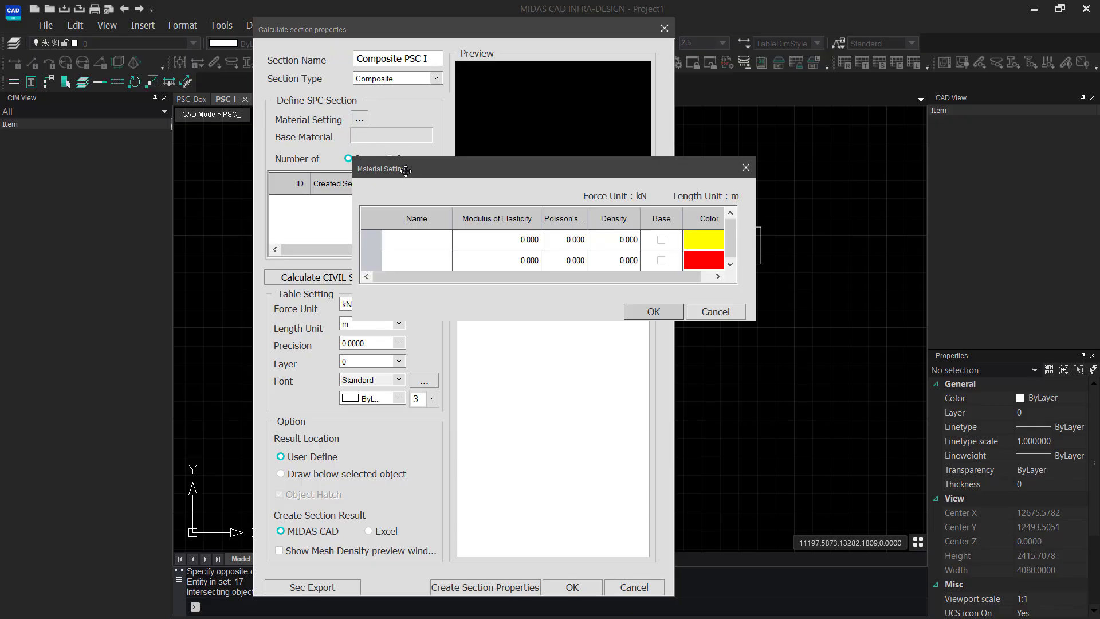
left_click_drag(405, 170, 342, 136)
left_click(352, 208)
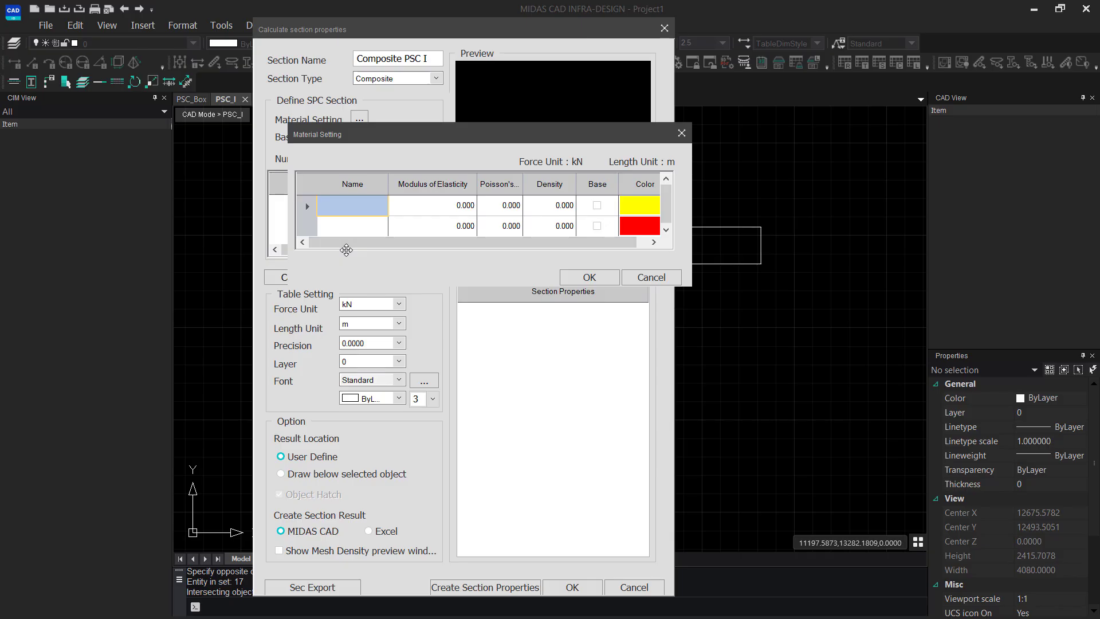
type("Dec")
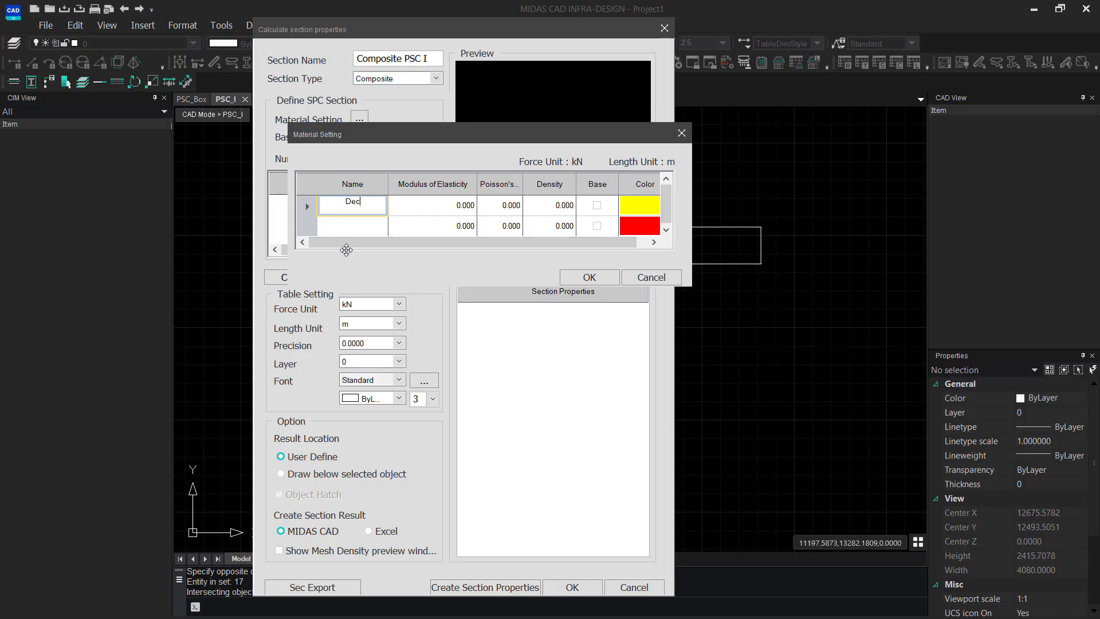
type("k Concrete")
left_click(415, 215)
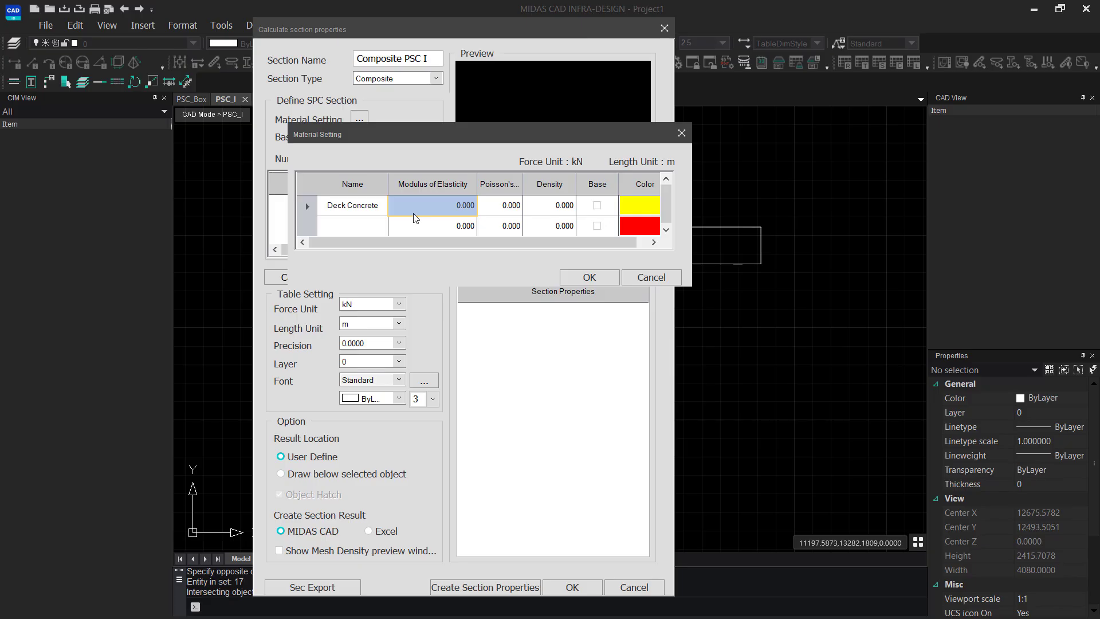
type("223")
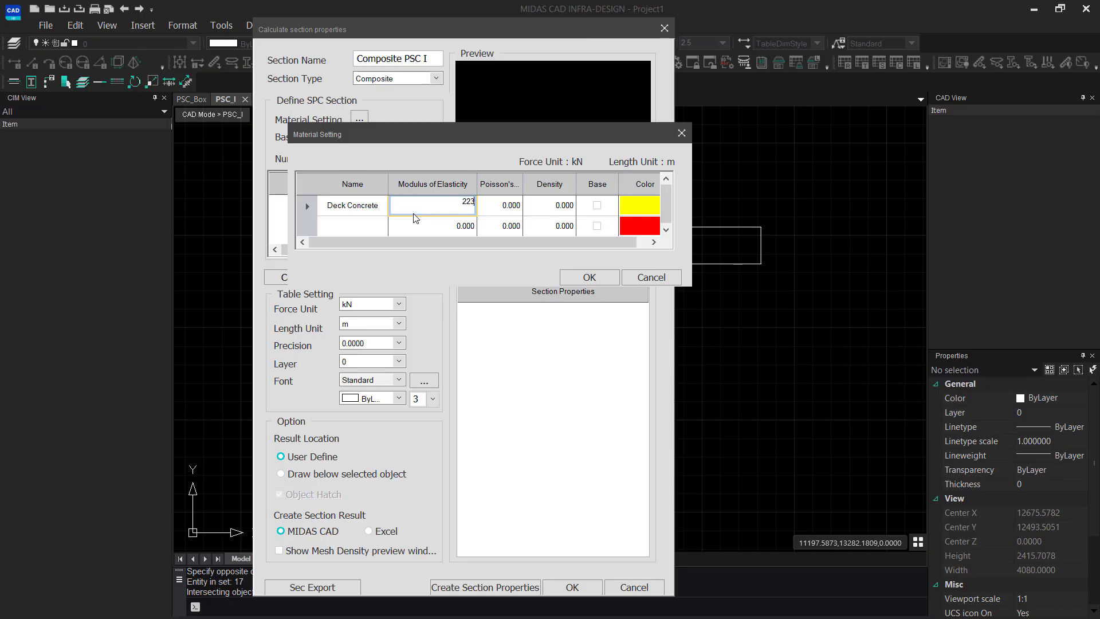
type("60679")
key("Tab")
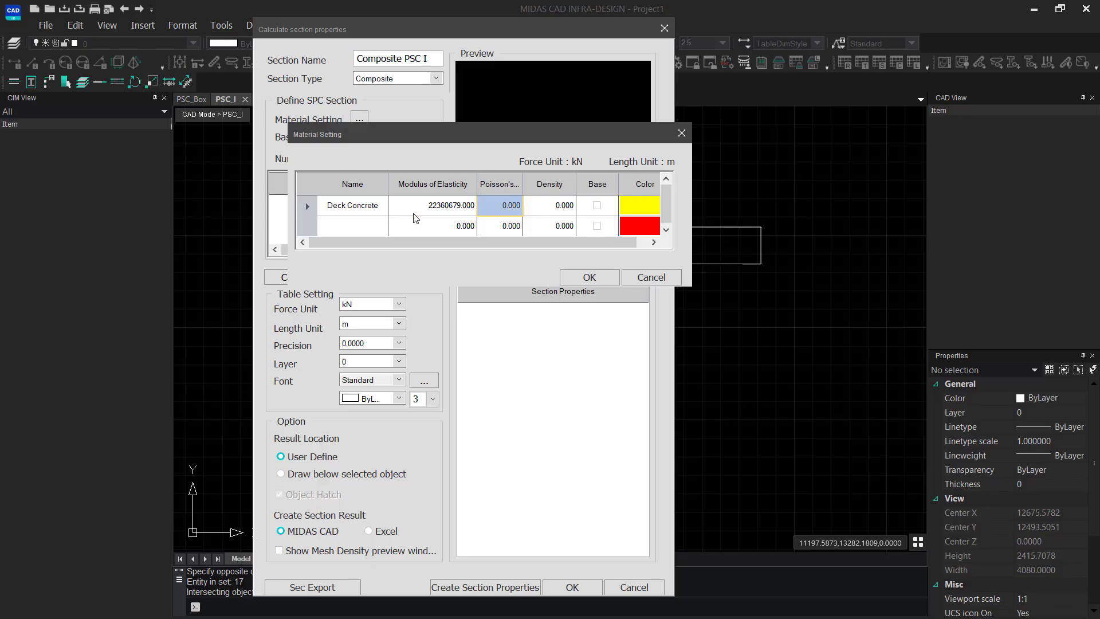
type("0.2")
key("Tab")
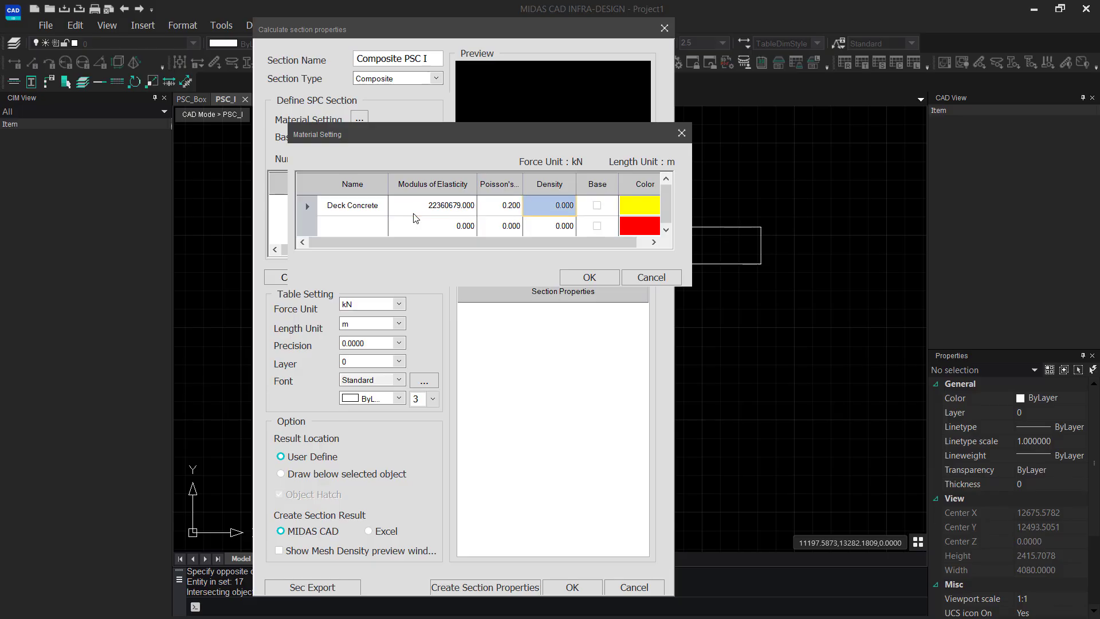
type("25")
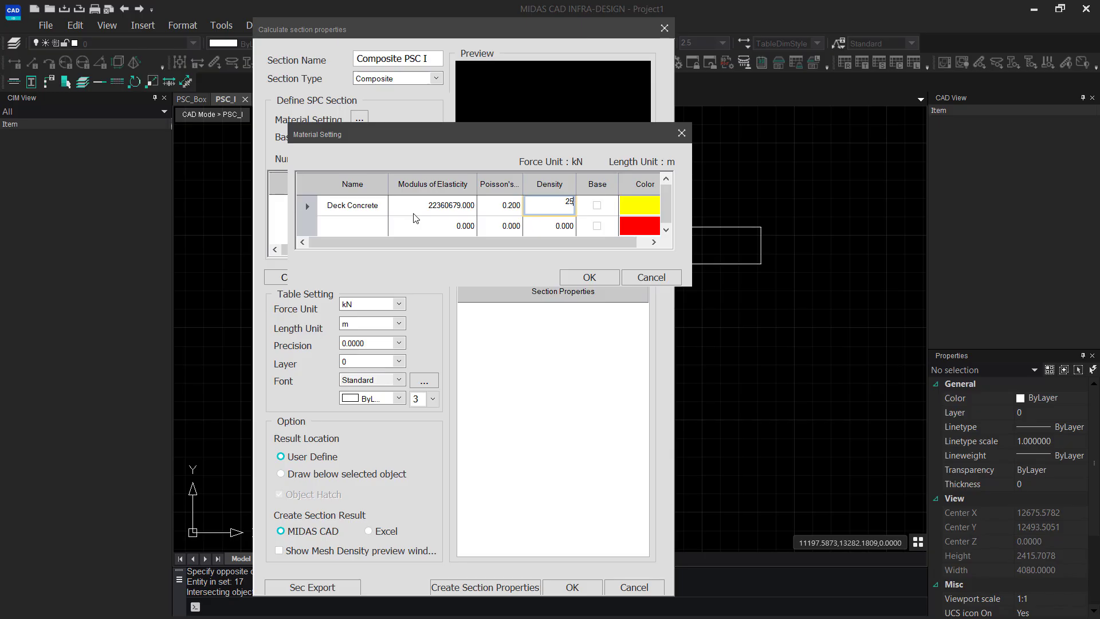
Define a second material named PSC I Concrete with modulus of elasticity 25000000, Poisson's ratio 0.2 and density 25.
left_click(370, 229)
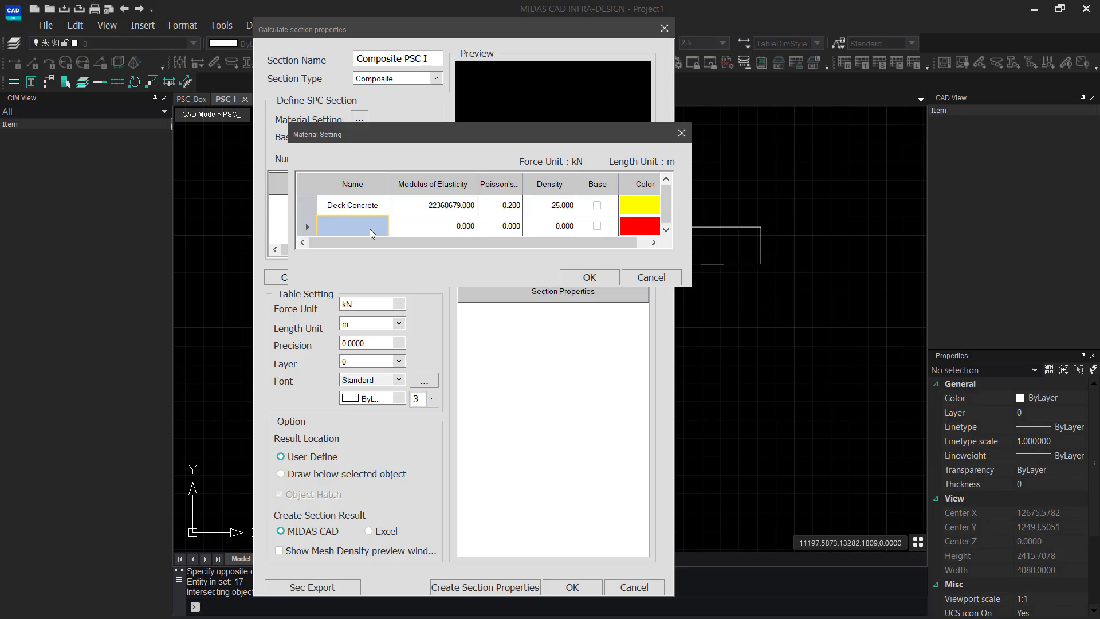
type("PSC I")
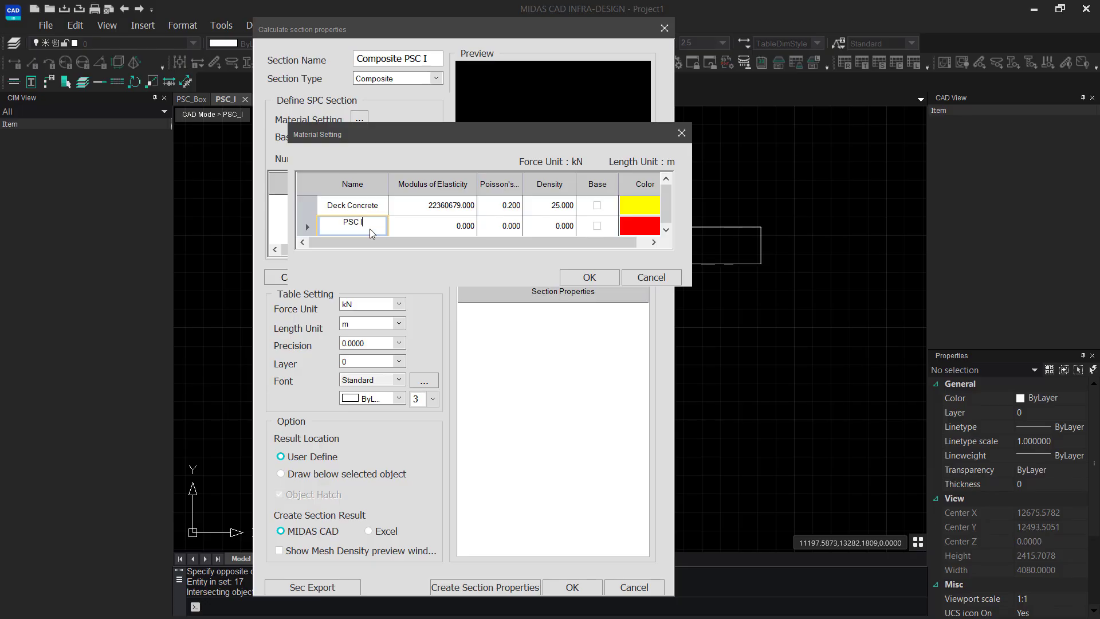
type(" Concrete")
left_click(405, 225)
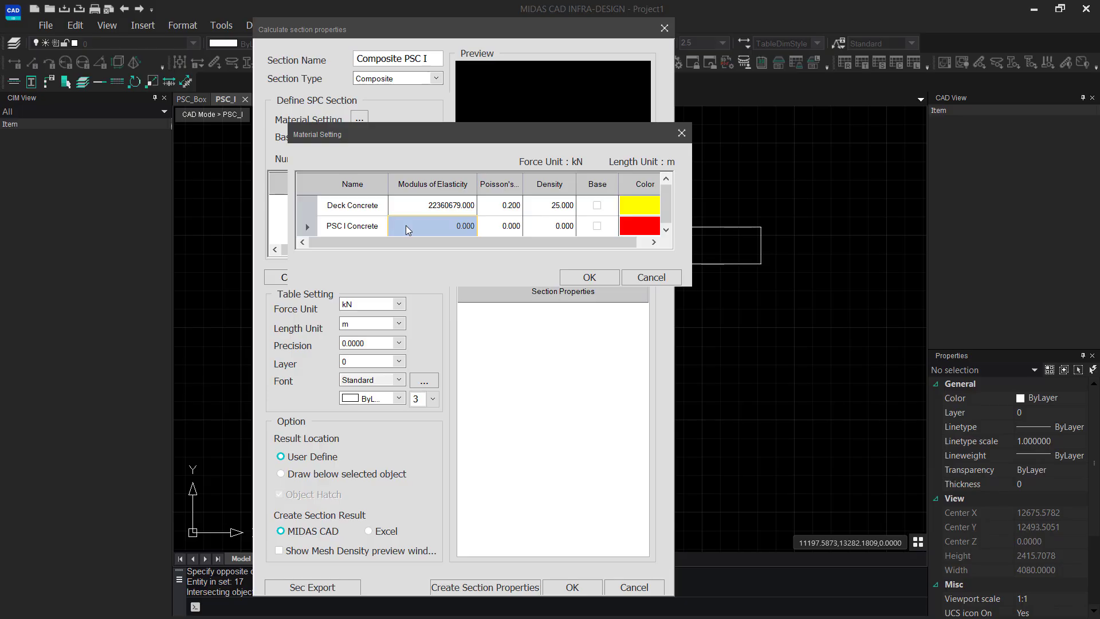
type("2500")
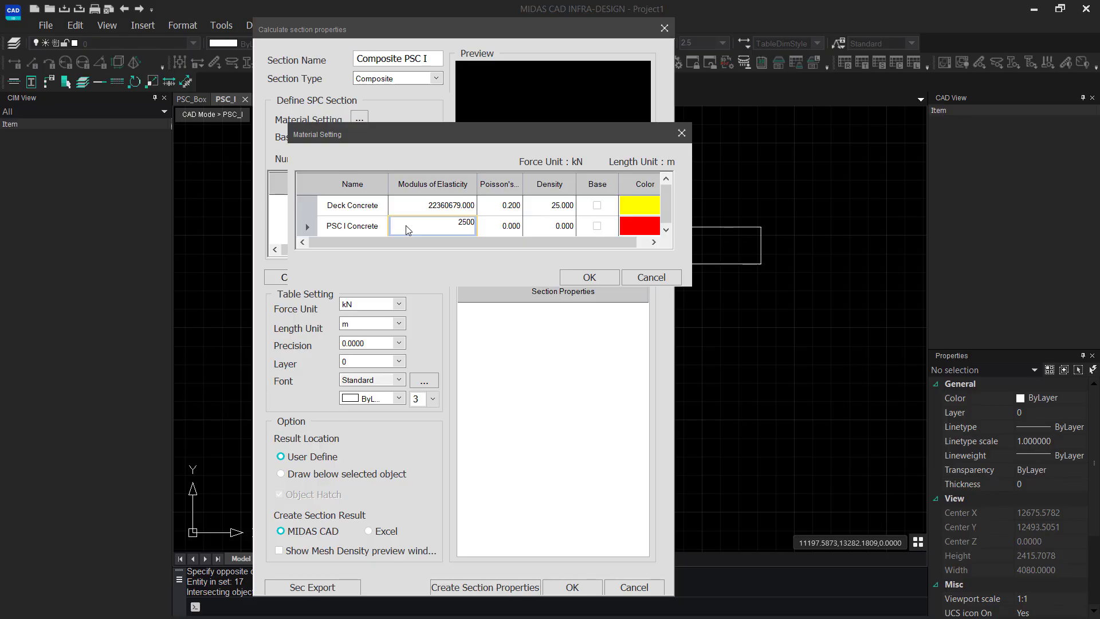
type("0000")
left_click(495, 229)
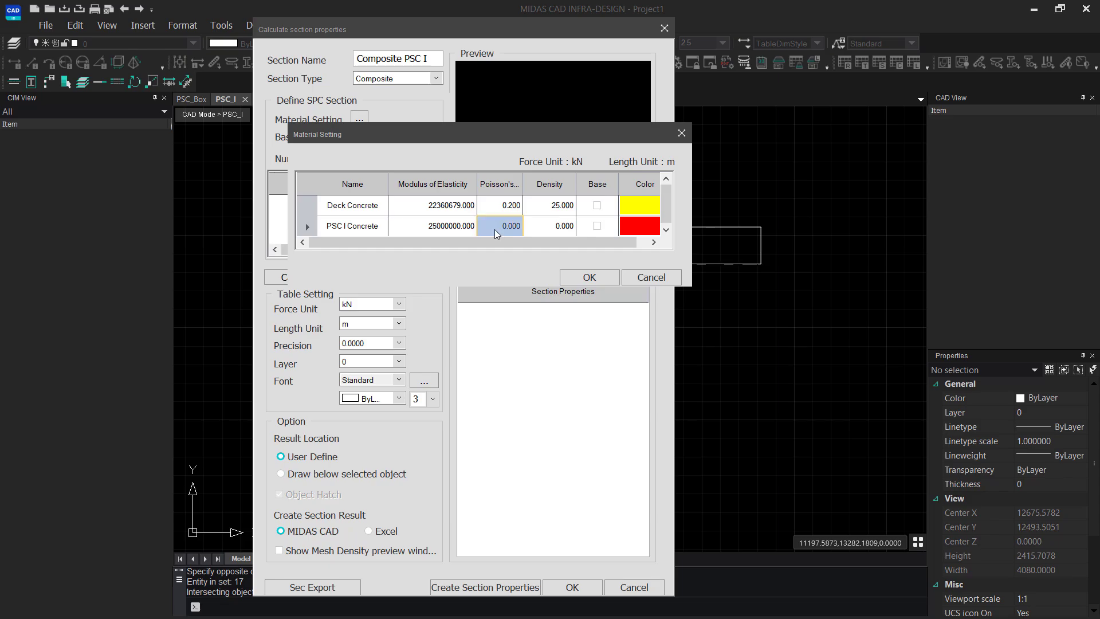
key("Tab")
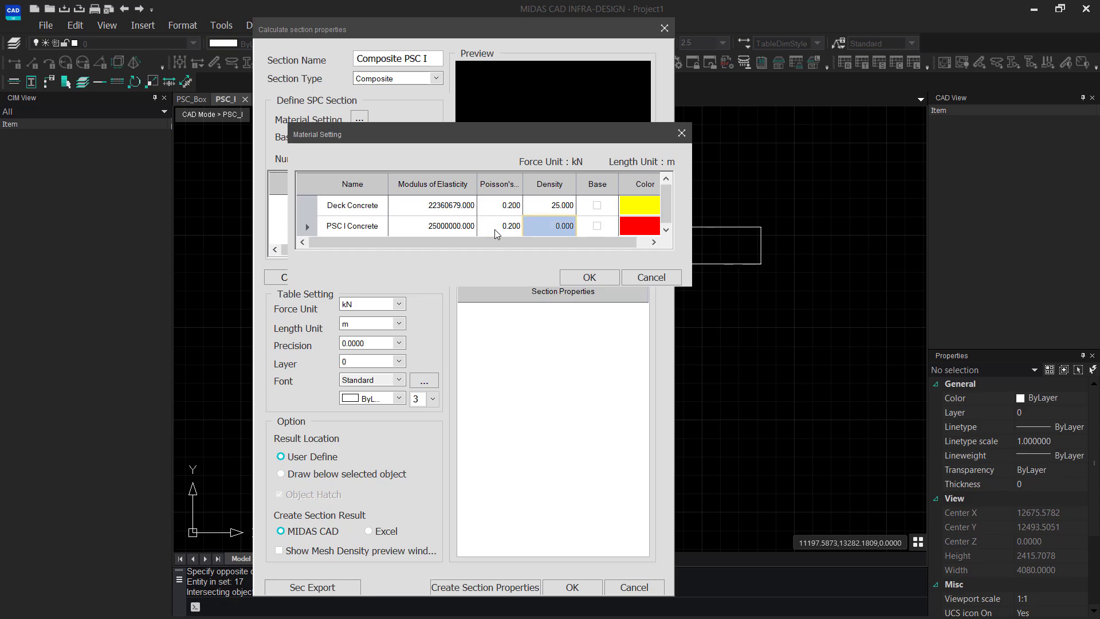
type("25")
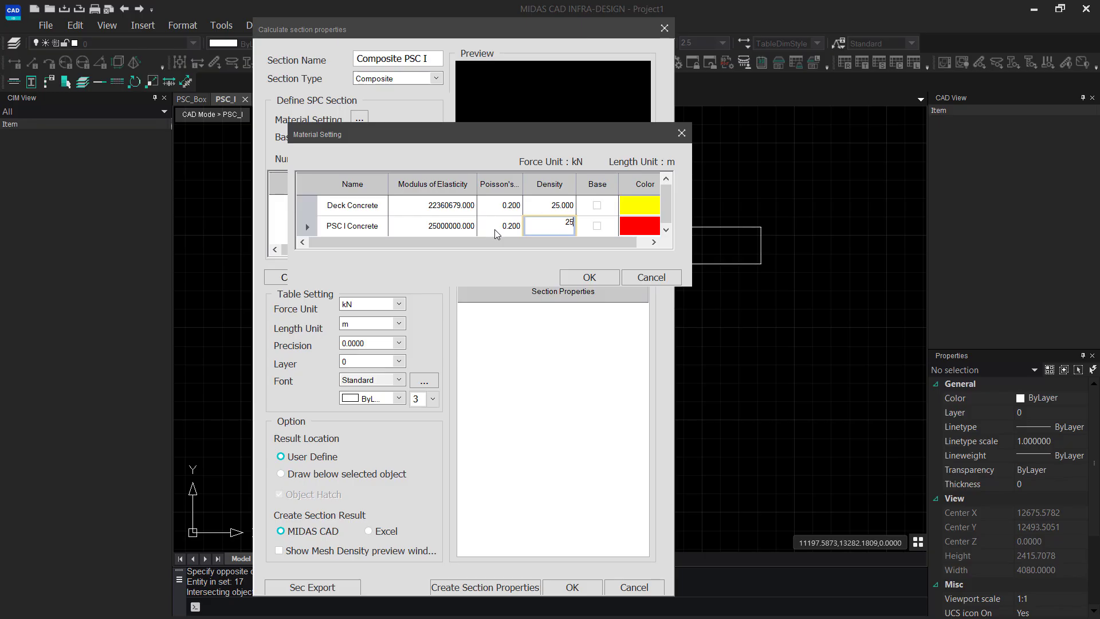
Make Deck Concrete the base material and accept the material settings.
left_click(549, 210)
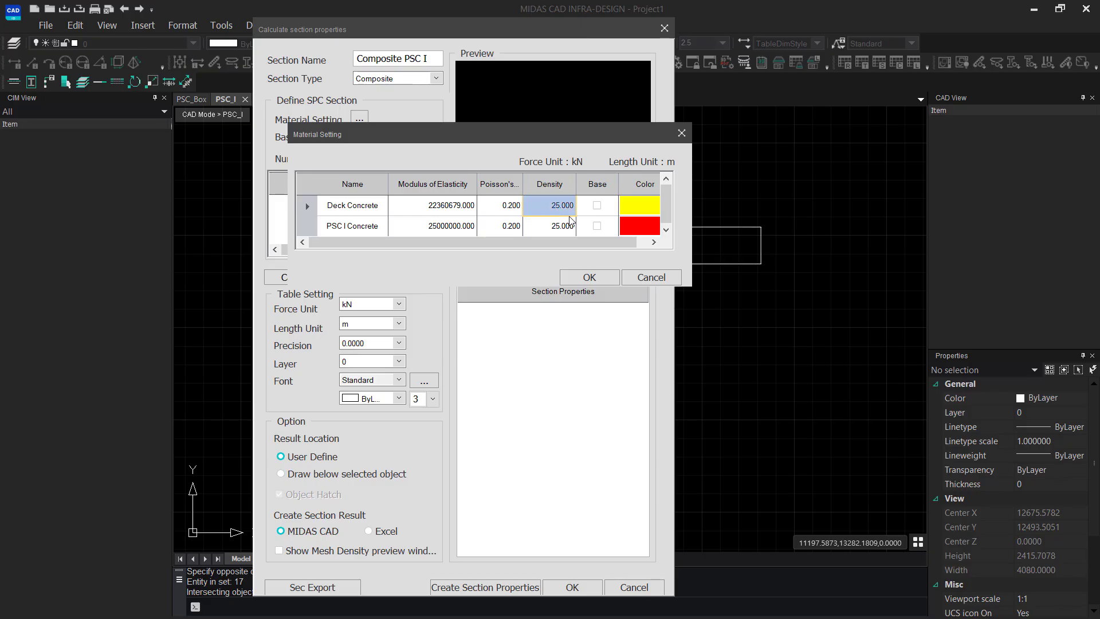
left_click(596, 206)
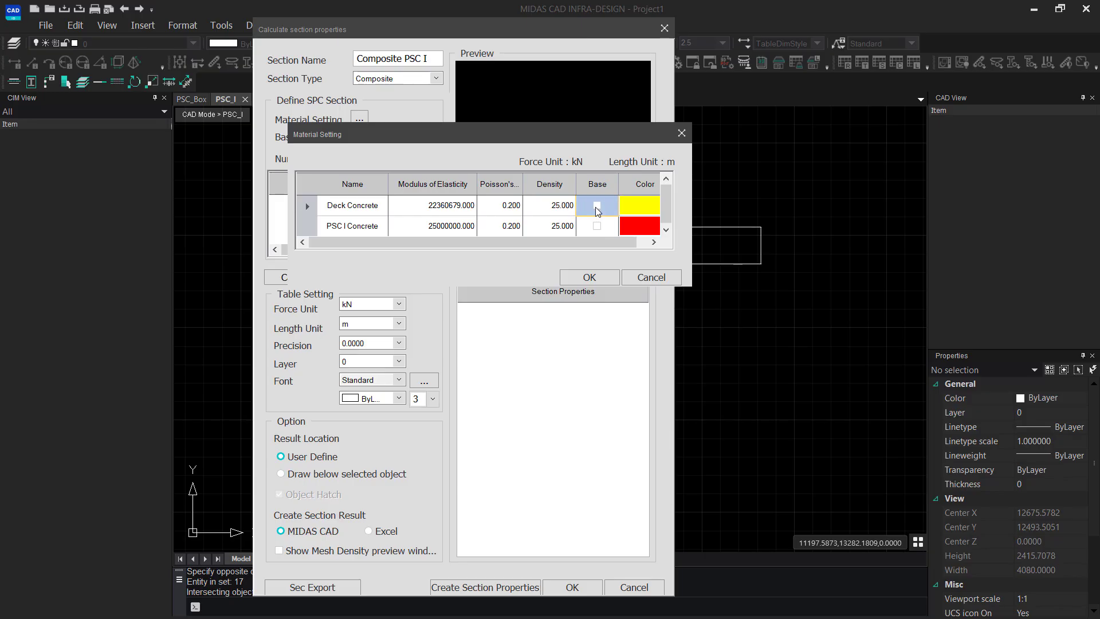
left_click(589, 277)
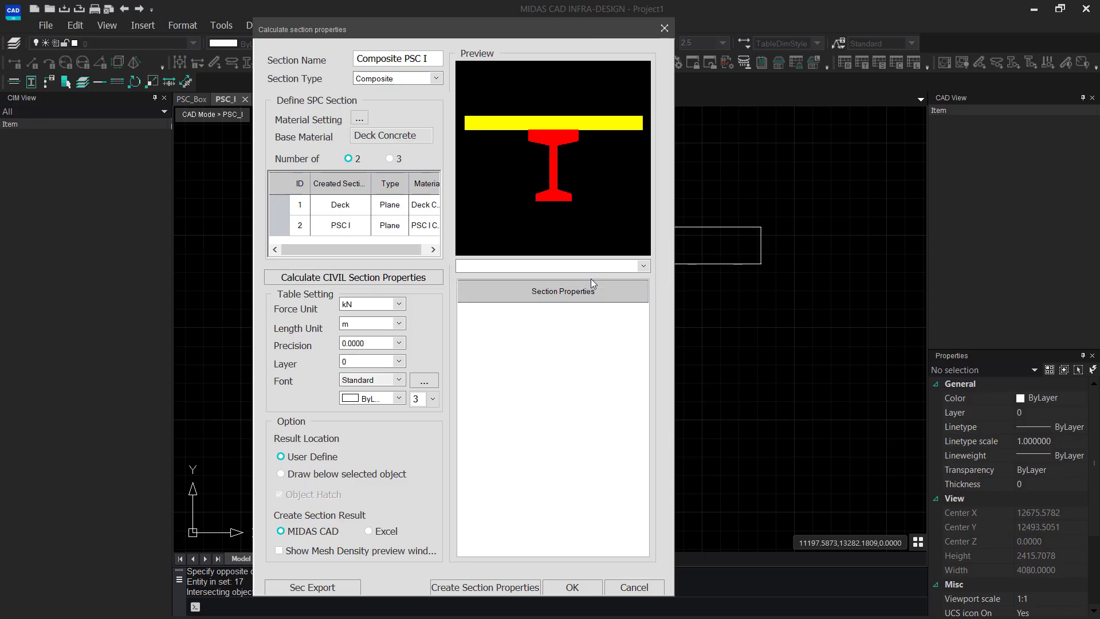
Calculate the composite section's CIVIL properties with N and mm as units, and switch the length unit of the results to m.
left_click(399, 325)
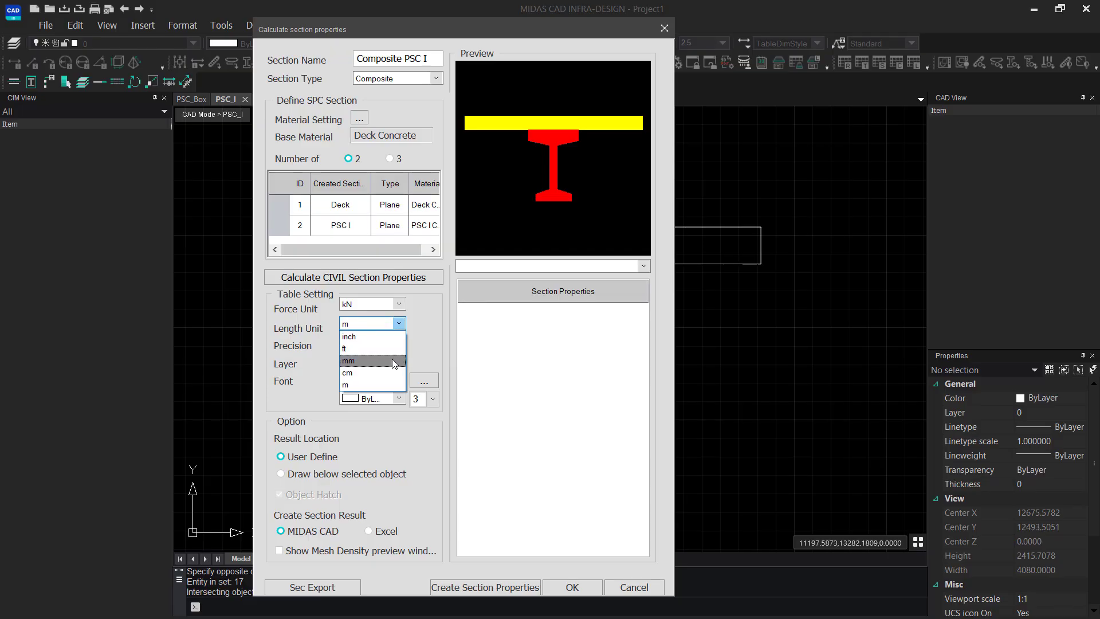
left_click(394, 360)
left_click(398, 304)
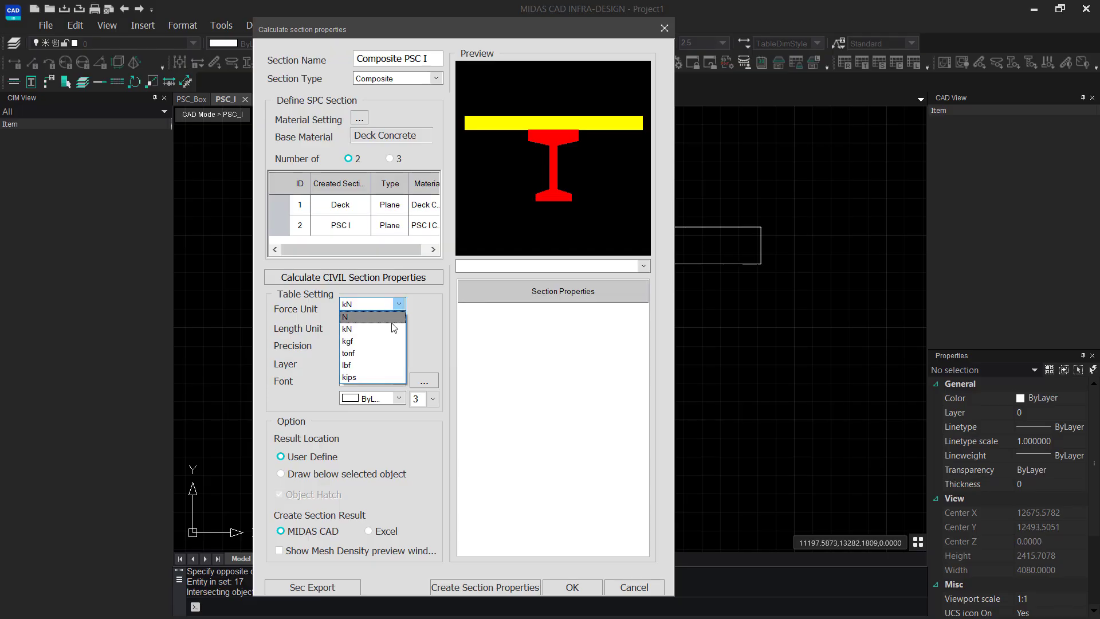
left_click(394, 328)
left_click(390, 280)
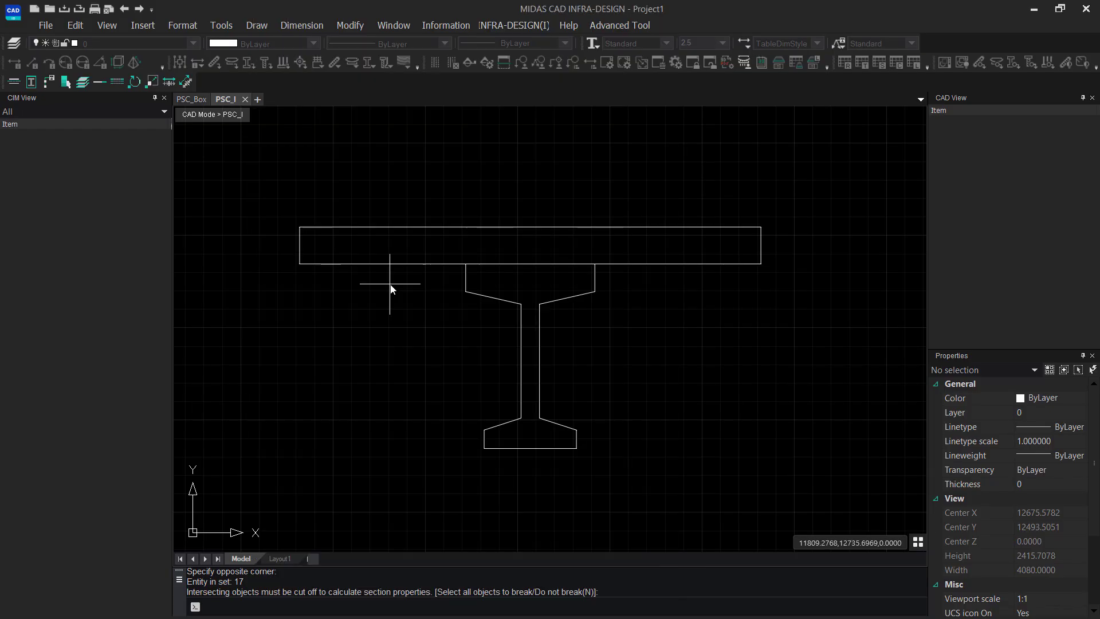
key("Return")
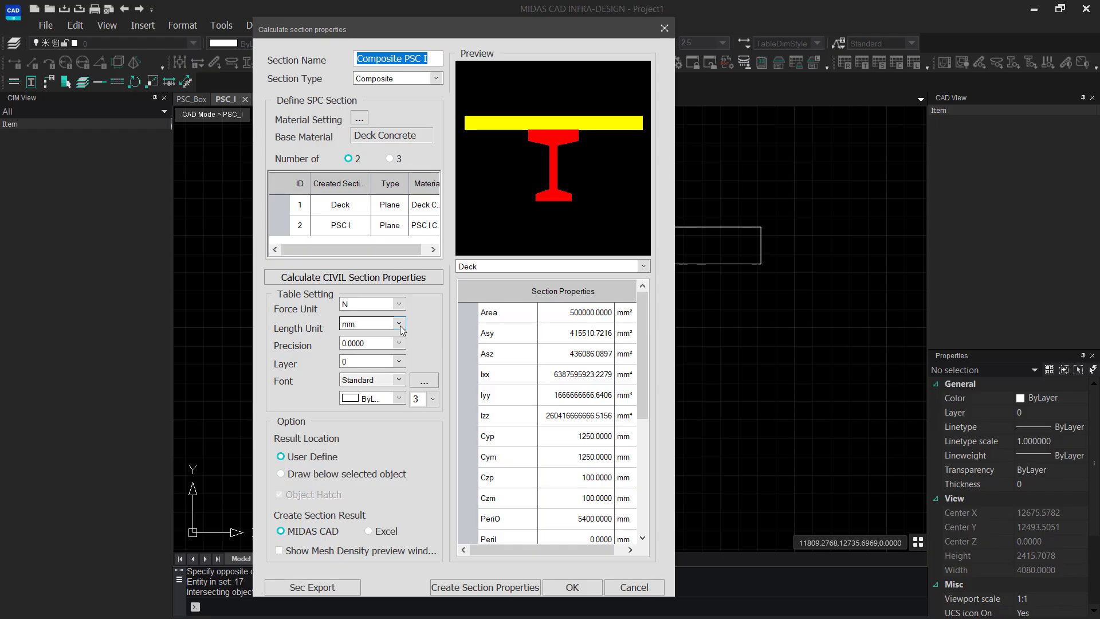
left_click(400, 323)
left_click(386, 362)
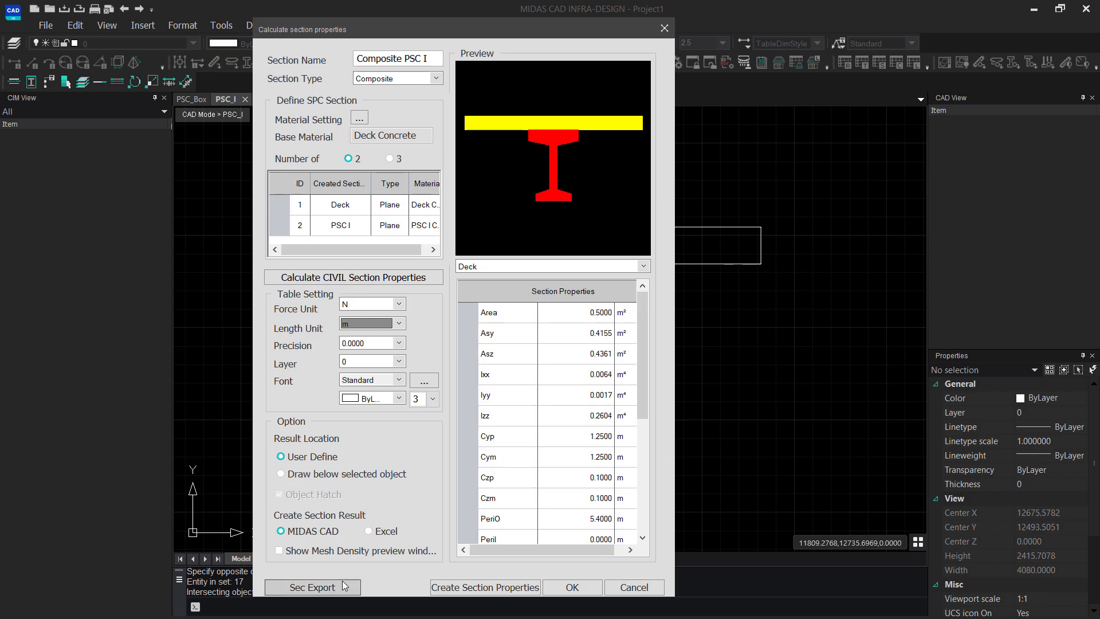
Export the section as a SEC file named Composite PSC I in the MIDAS CIM folder, and accept it, closing the section list.
left_click(312, 587)
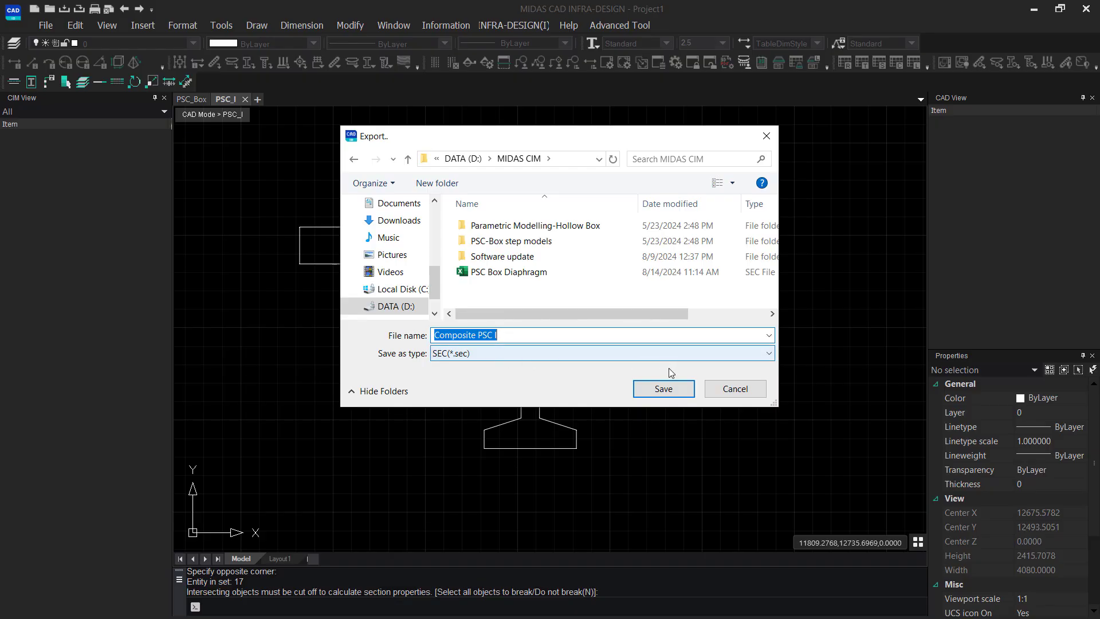
left_click(671, 391)
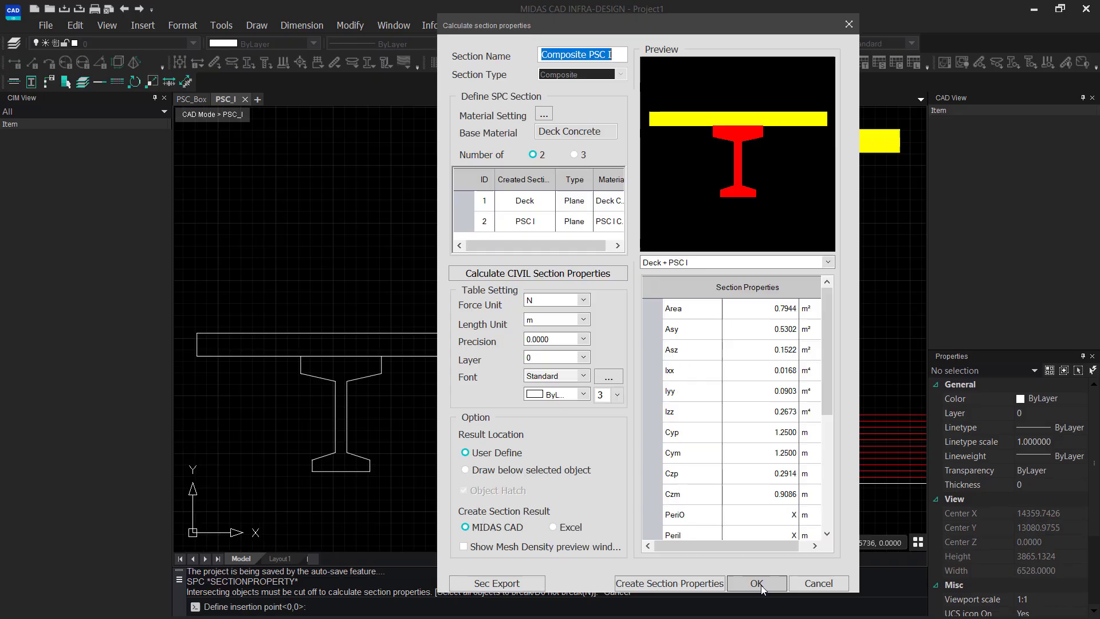
left_click(759, 583)
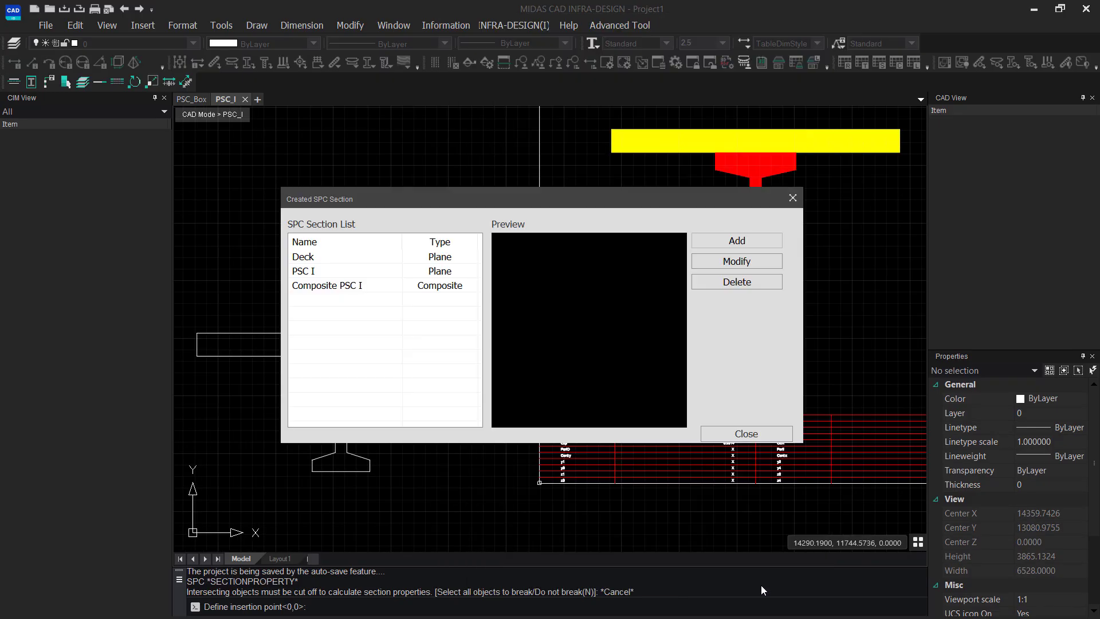
left_click(746, 433)
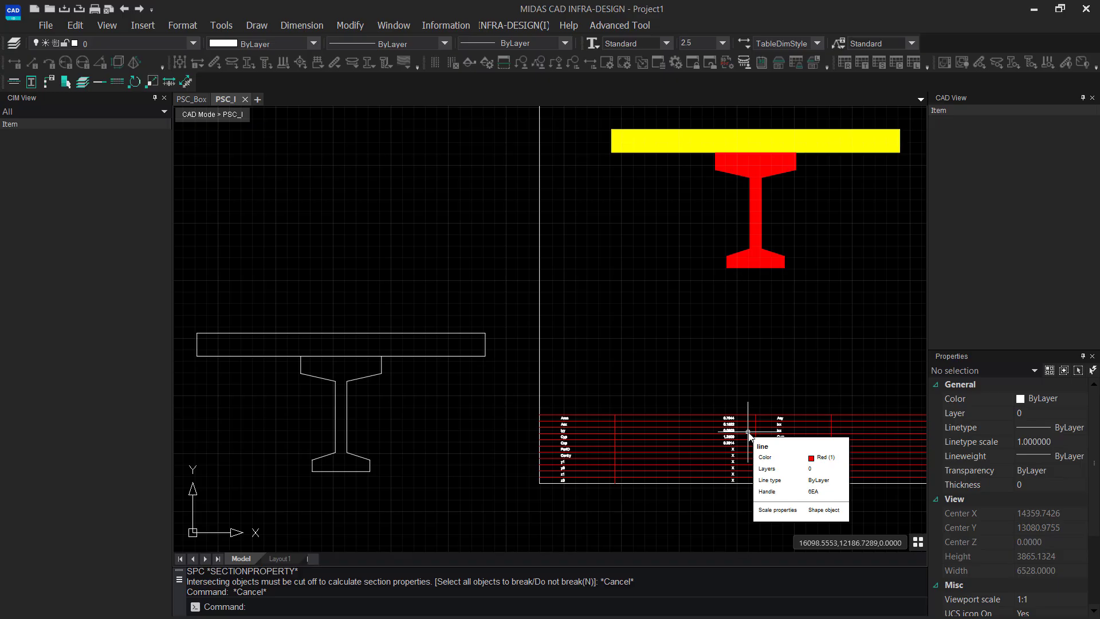